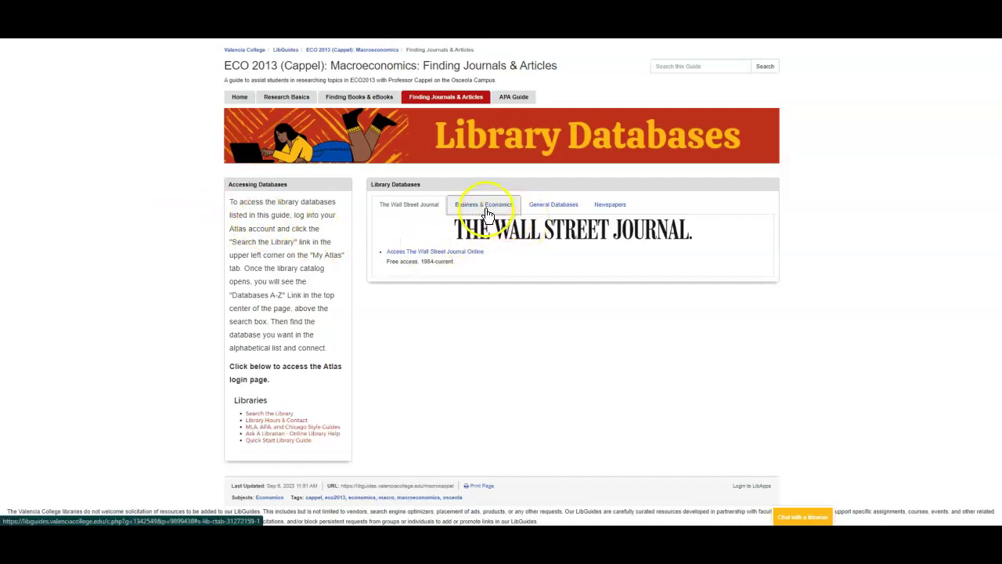
# Preview the General Databases and Newspapers lists, then return to the Business & Economics database list.
pyautogui.click(485, 208)
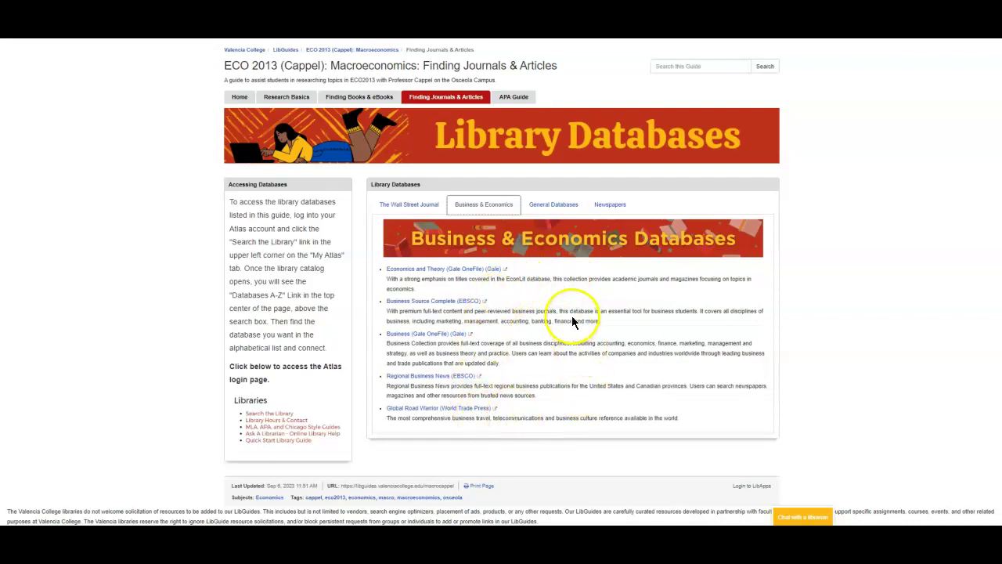
pyautogui.click(562, 206)
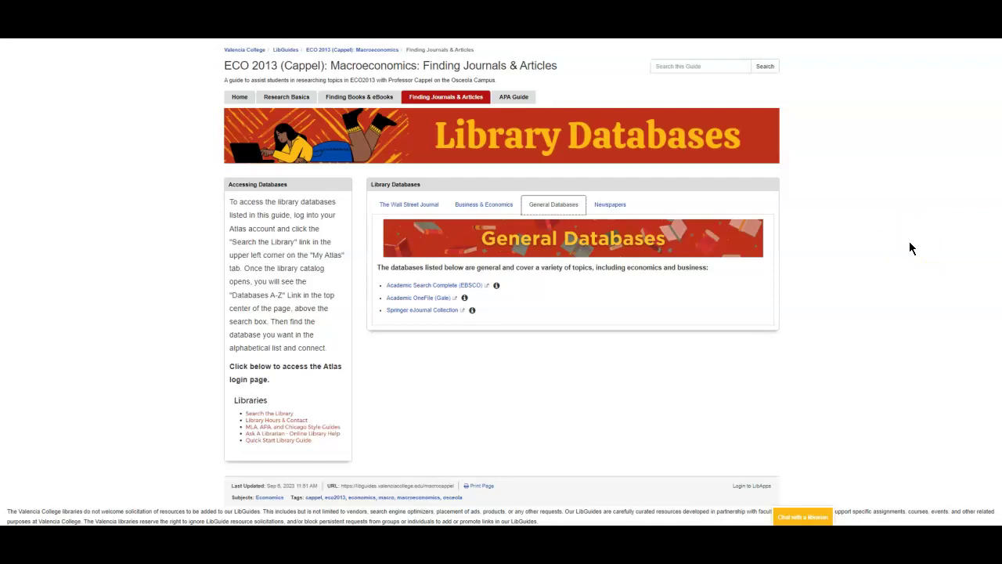
pyautogui.click(610, 205)
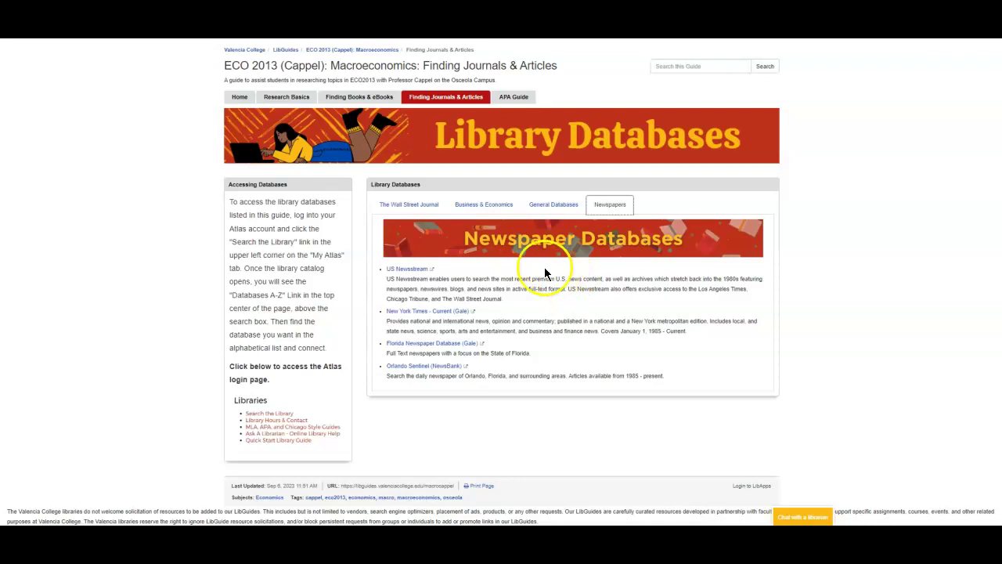
pyautogui.click(484, 205)
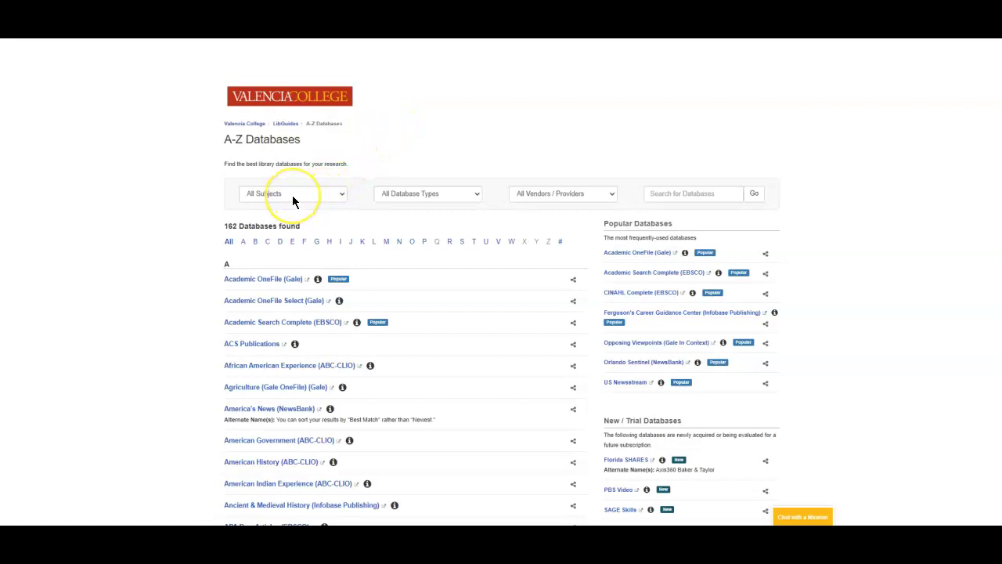
# Filter the A-Z database directory by the Economics subject to show its seven databases.
pyautogui.click(341, 196)
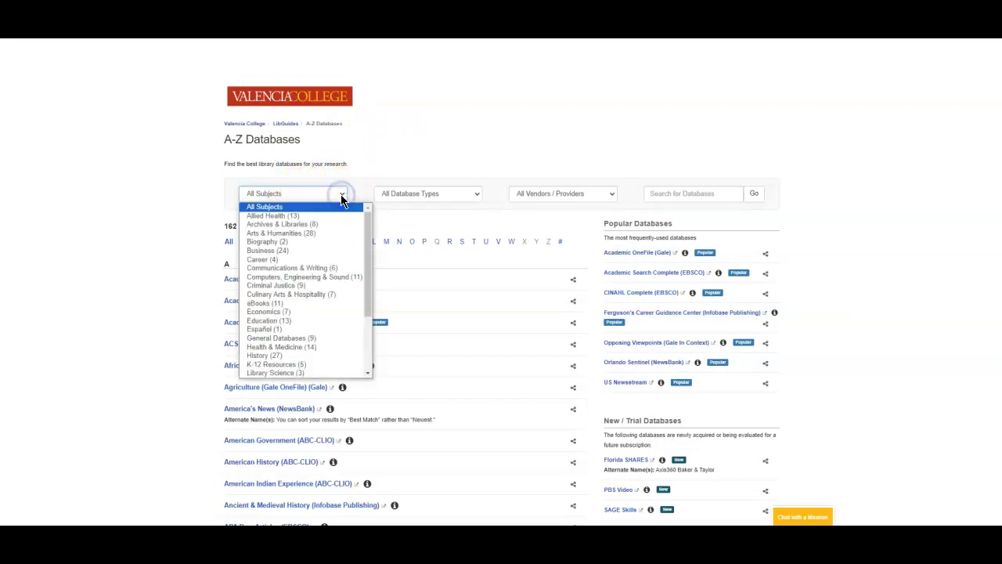
pyautogui.click(295, 312)
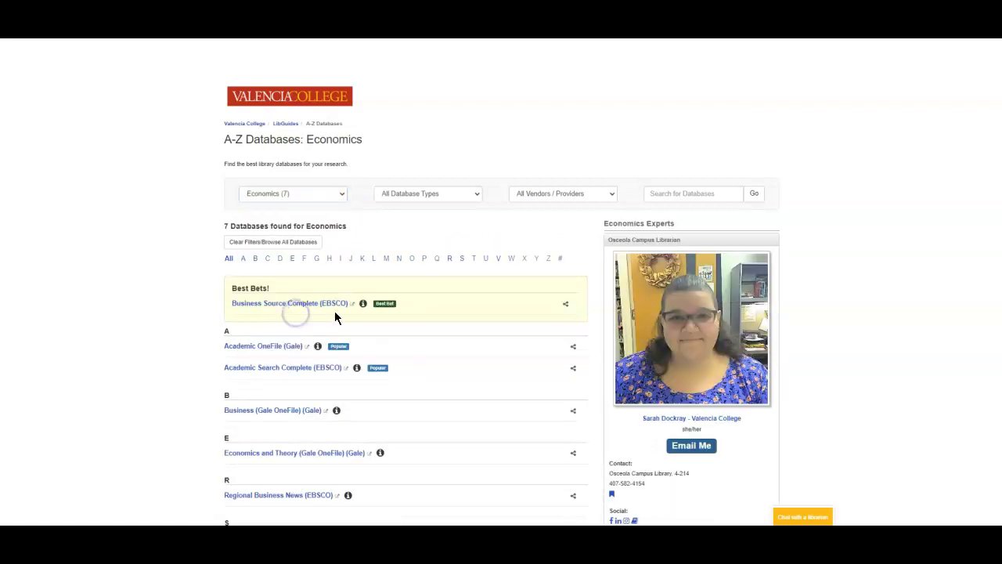
pyautogui.scroll(-2, 434, 227)
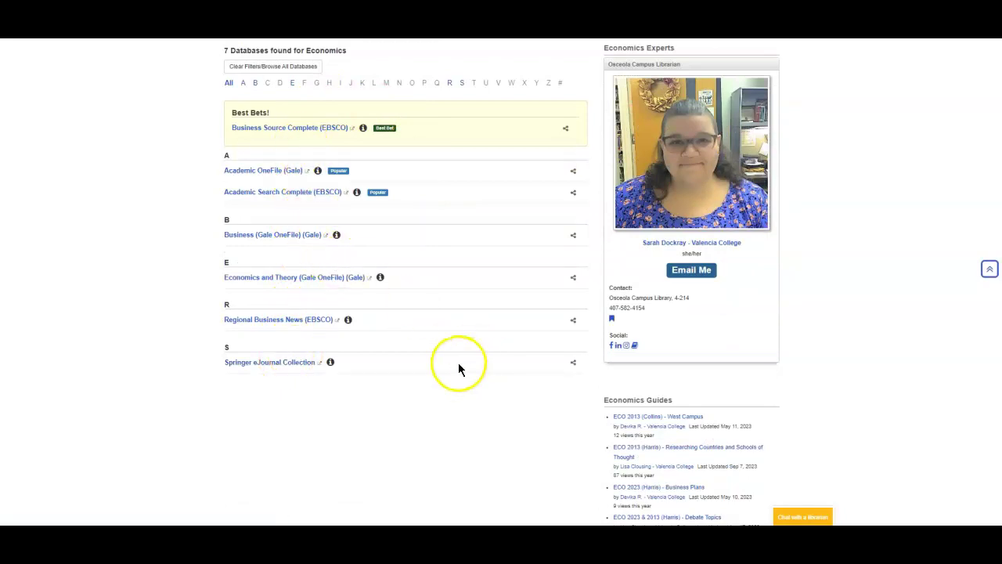
# Open Economics and Theory (Gale OneFile) and go to its Topic Finder.
pyautogui.click(269, 279)
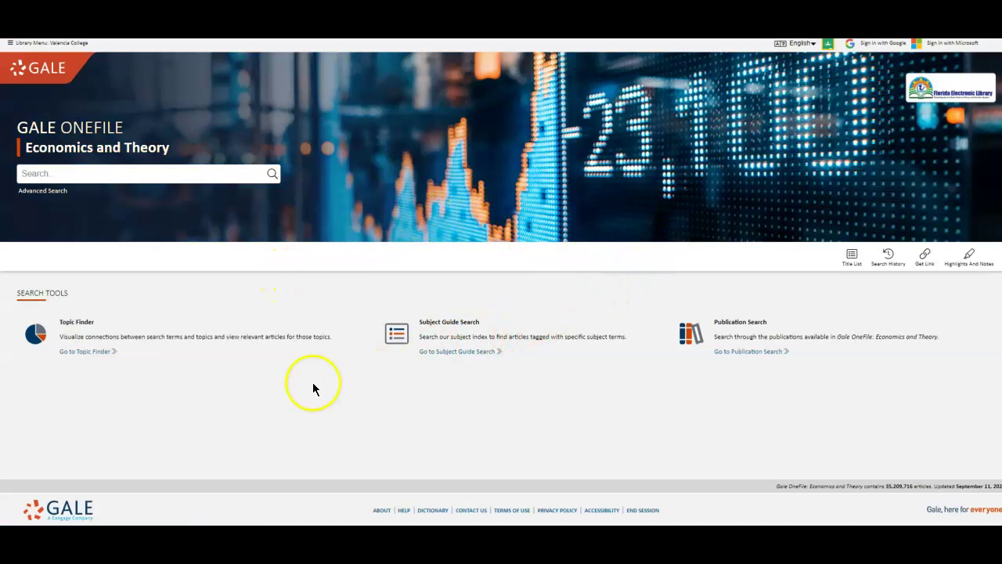
pyautogui.click(83, 351)
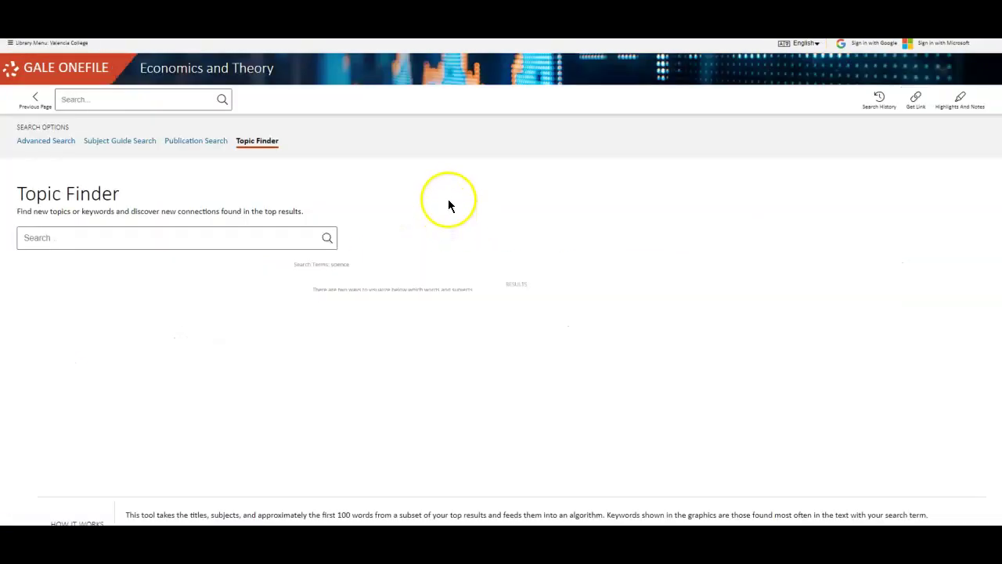
pyautogui.scroll(-1, 447, 180)
pyautogui.scroll(1, 448, 180)
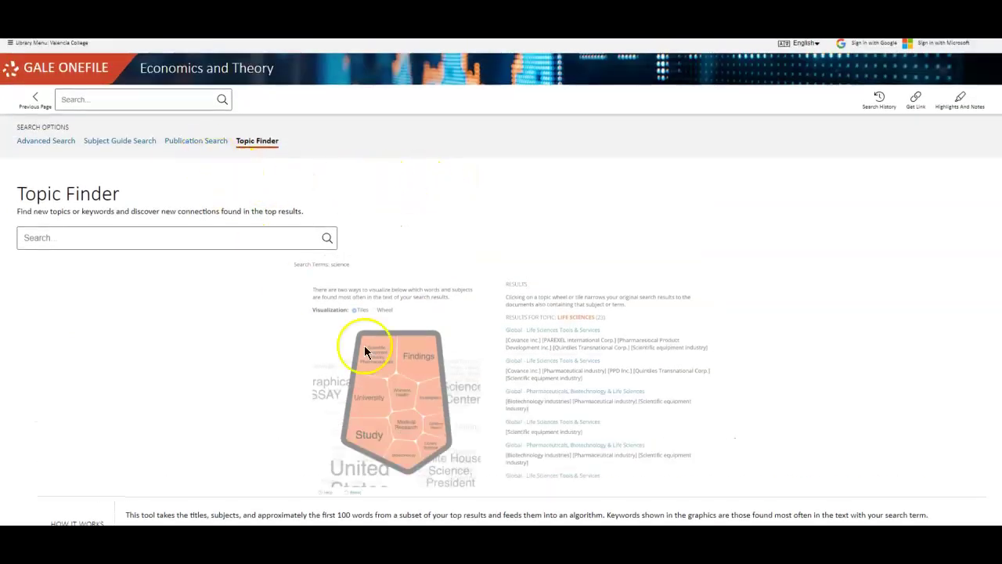
pyautogui.scroll(-1, 465, 398)
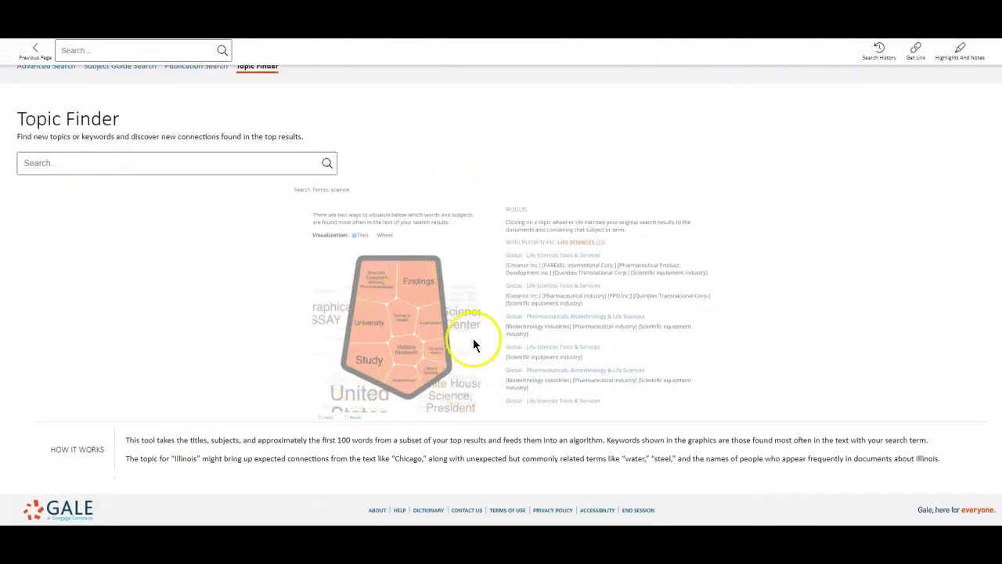
pyautogui.scroll(1, 211, 267)
# Search Topic Finder for 'trade' to display its topic tile map.
pyautogui.click(198, 241)
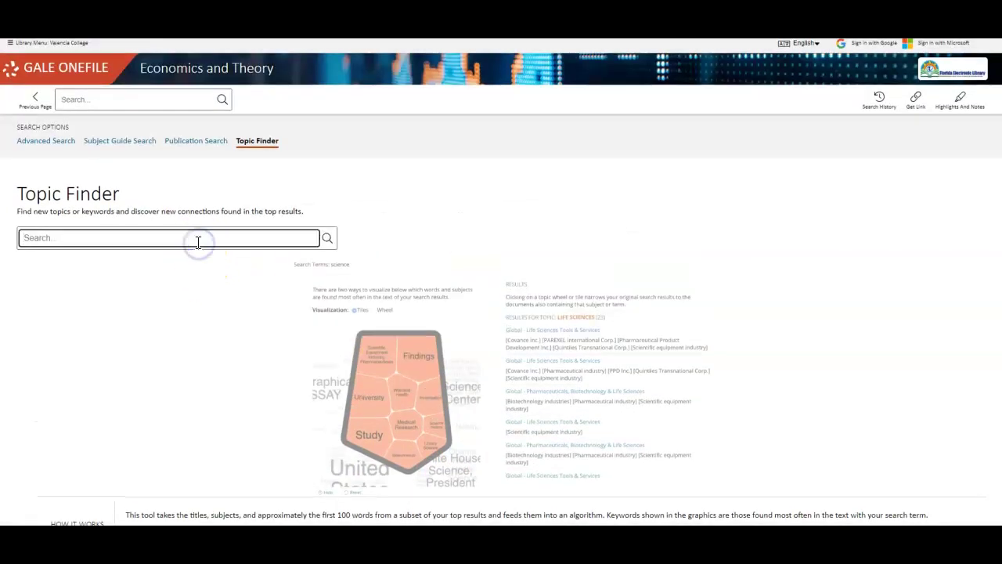
pyautogui.write('trade')
pyautogui.press('Return')
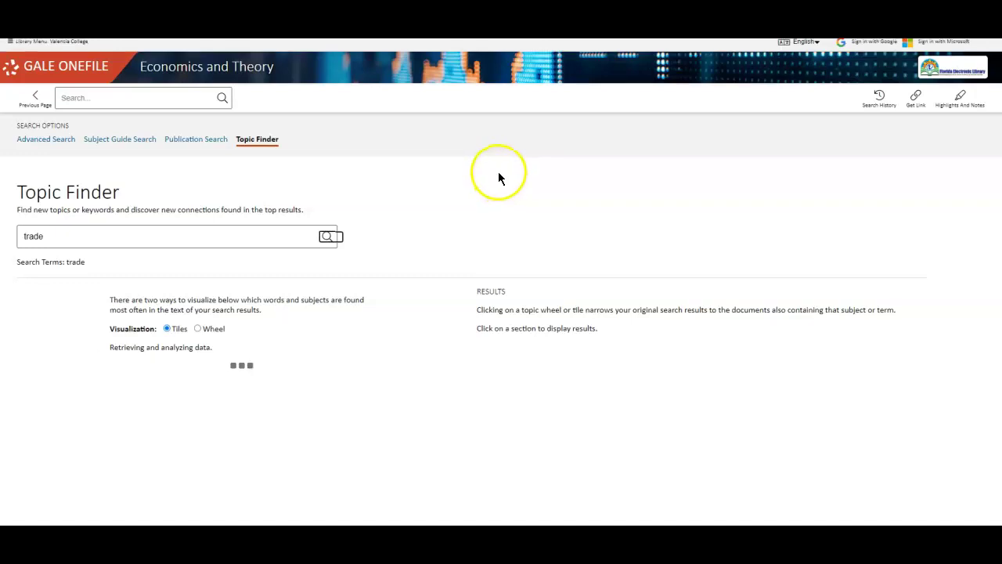
pyautogui.scroll(-1, 496, 184)
pyautogui.scroll(-1, 476, 131)
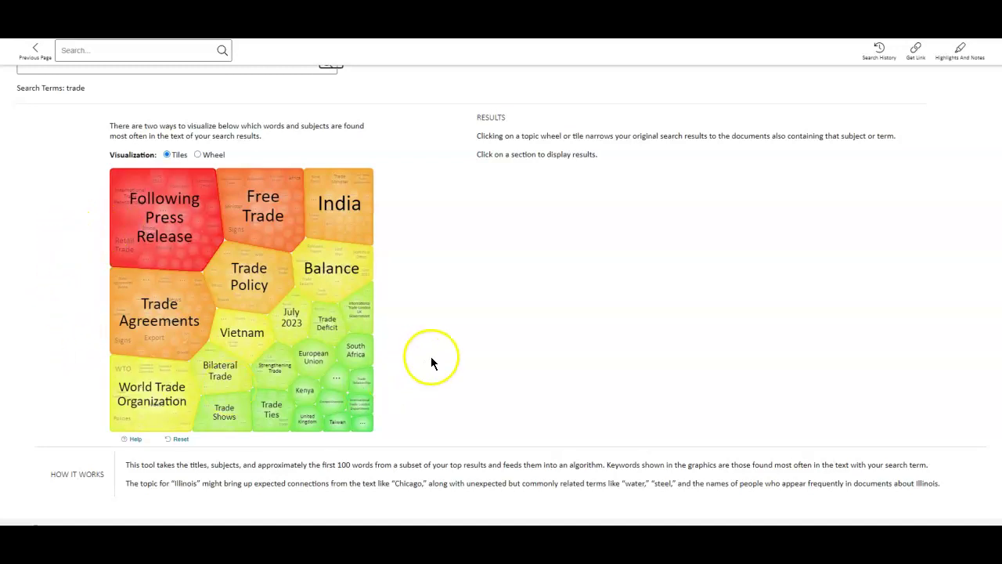
pyautogui.scroll(3, 450, 229)
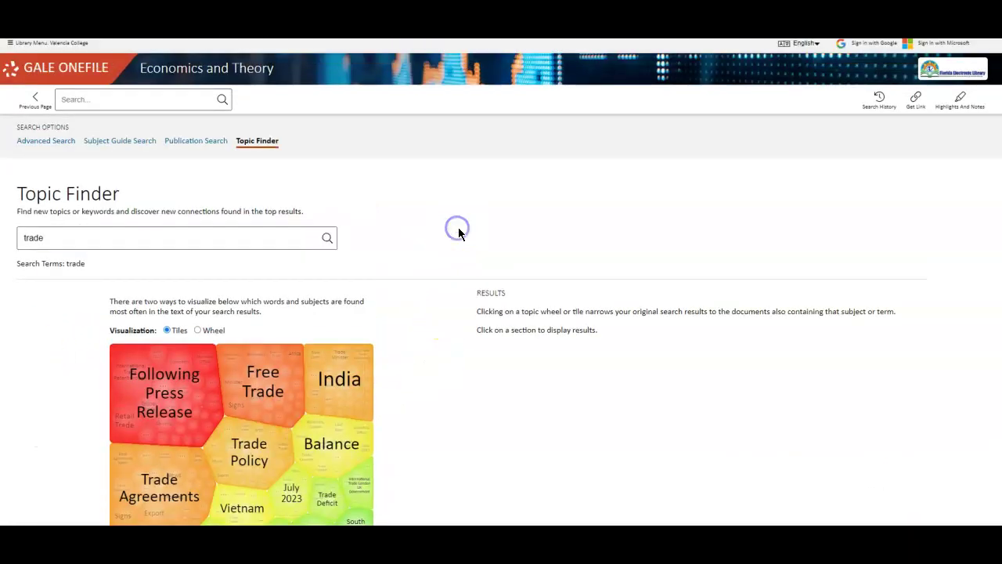
# Return to the database home page and open the Advanced Search form.
pyautogui.click(35, 97)
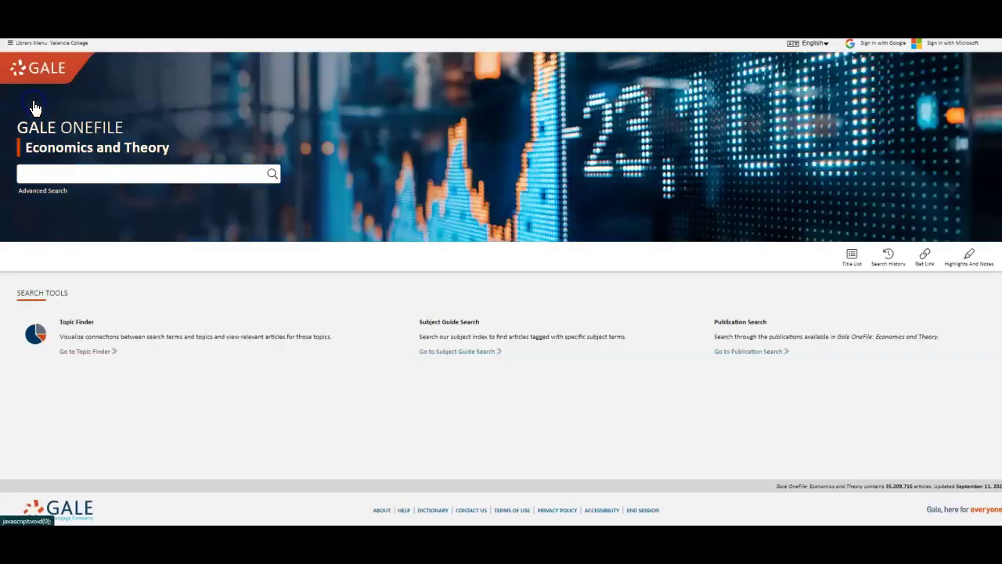
pyautogui.click(180, 178)
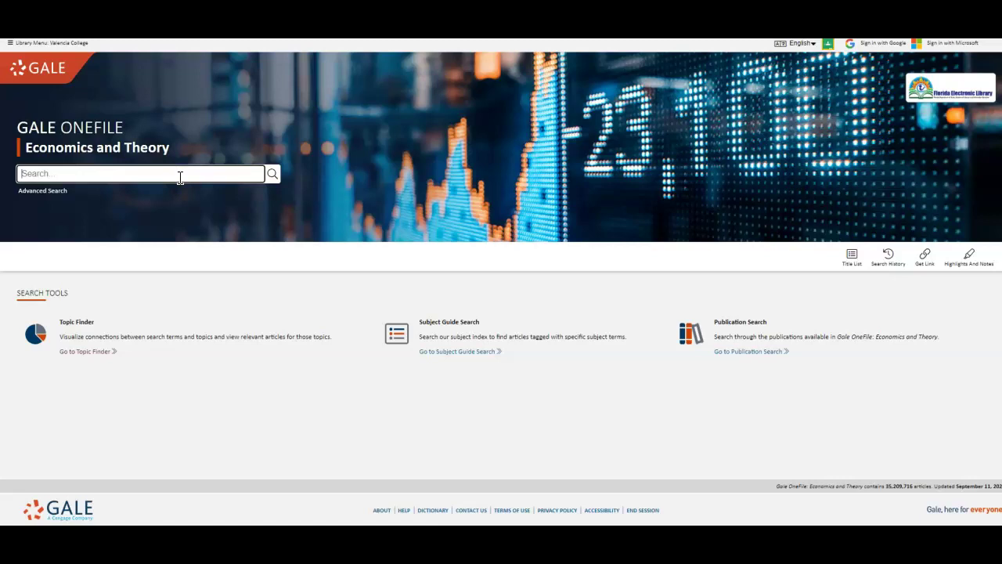
pyautogui.click(44, 192)
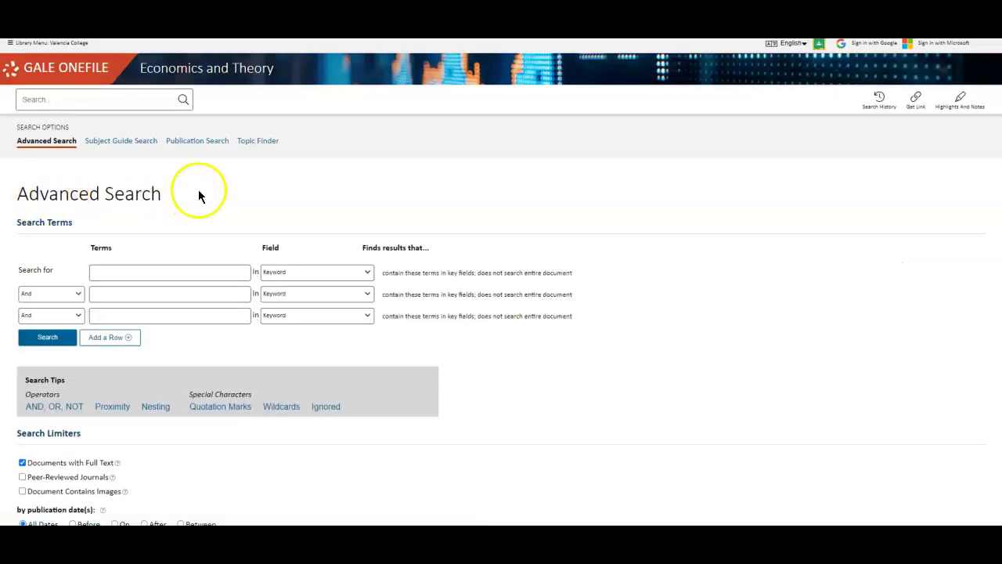
# Enter trade, united states and china into the three keyword rows.
pyautogui.click(212, 273)
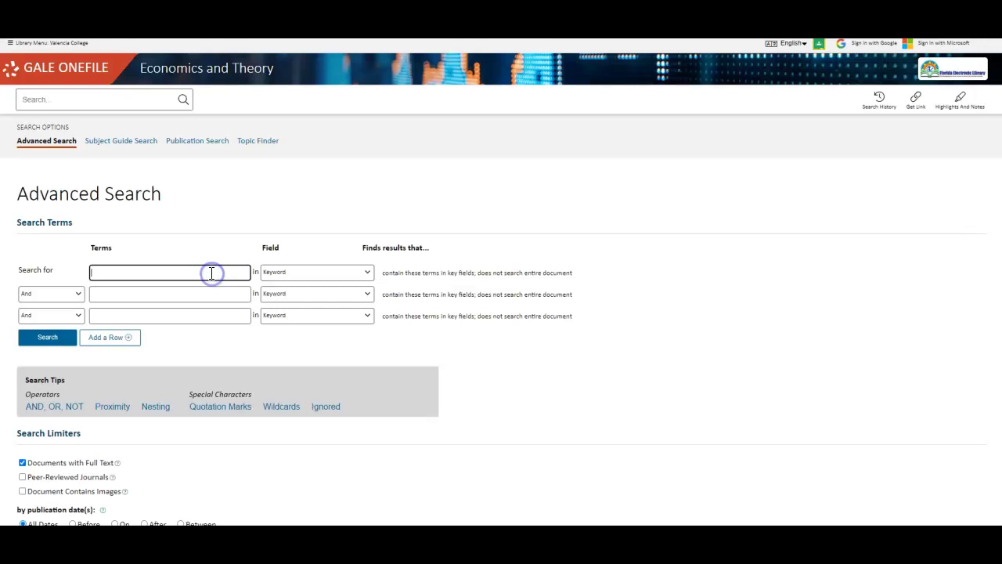
pyautogui.write('trade')
pyautogui.press('Tab')
pyautogui.press('Tab')
pyautogui.press('Tab')
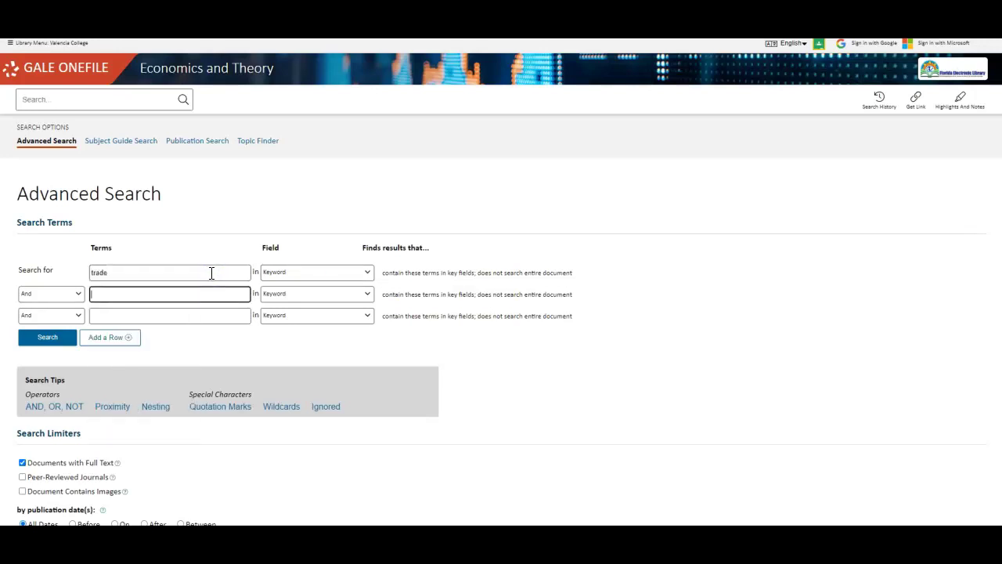
pyautogui.write('united ')
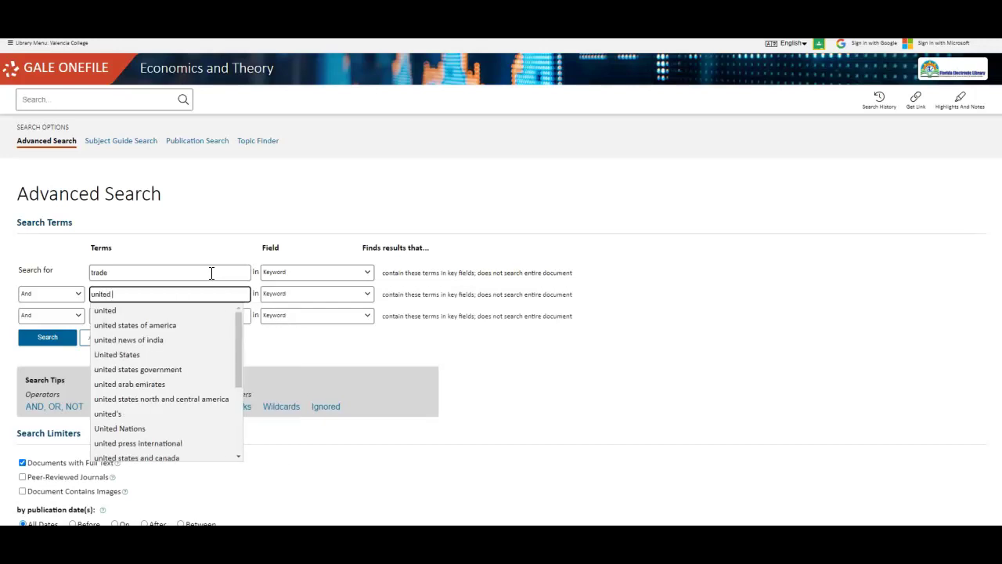
pyautogui.write('states')
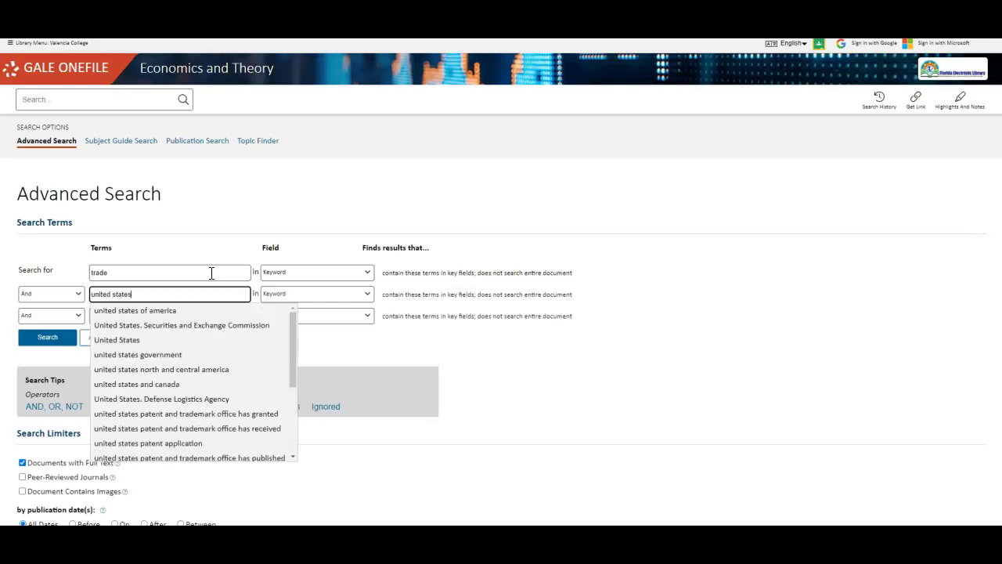
pyautogui.press('Tab')
pyautogui.press('Tab')
pyautogui.press('Tab')
pyautogui.write('china')
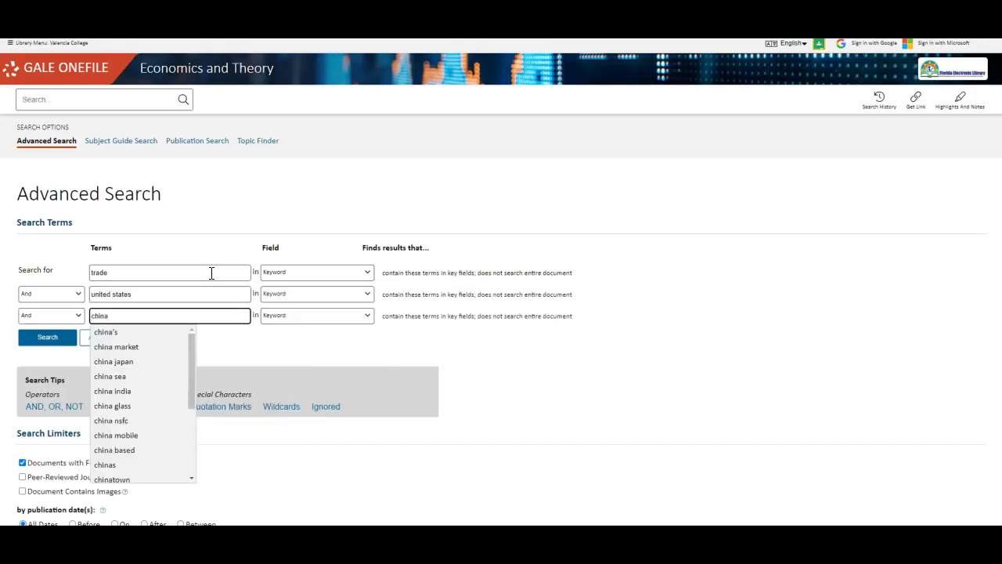
pyautogui.click(244, 248)
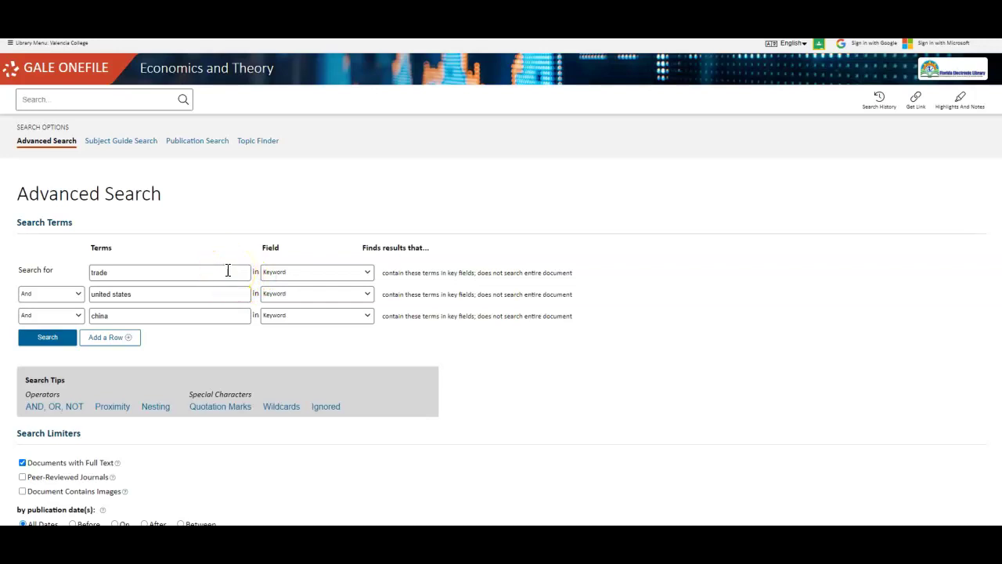
pyautogui.click(203, 274)
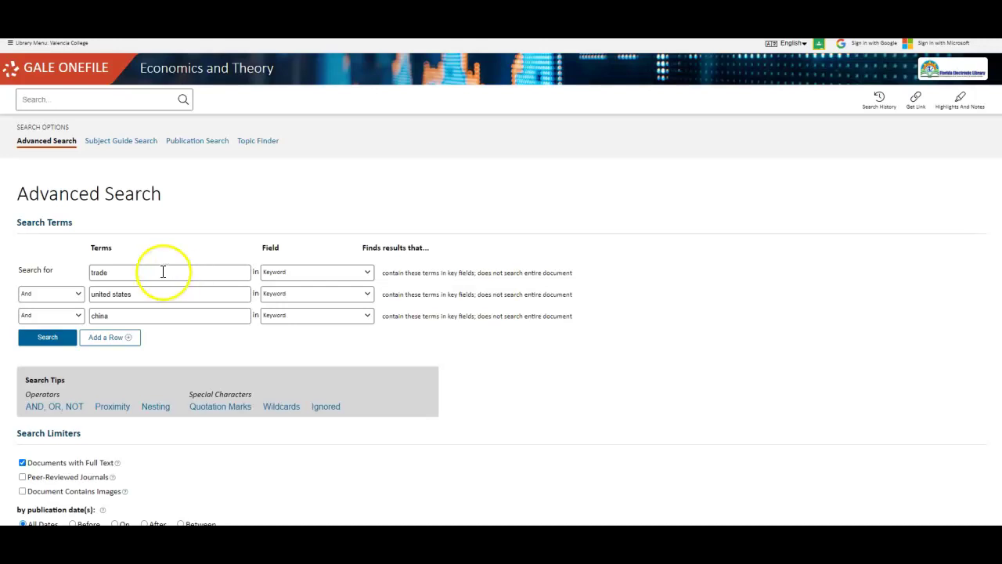
pyautogui.scroll(-1, 157, 219)
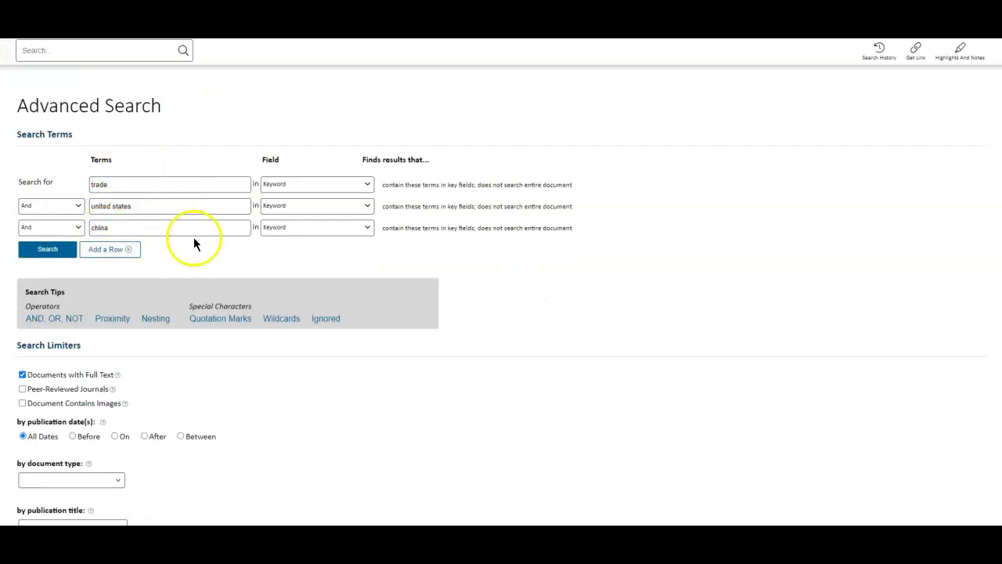
pyautogui.scroll(-1, 474, 274)
pyautogui.scroll(-1, 480, 280)
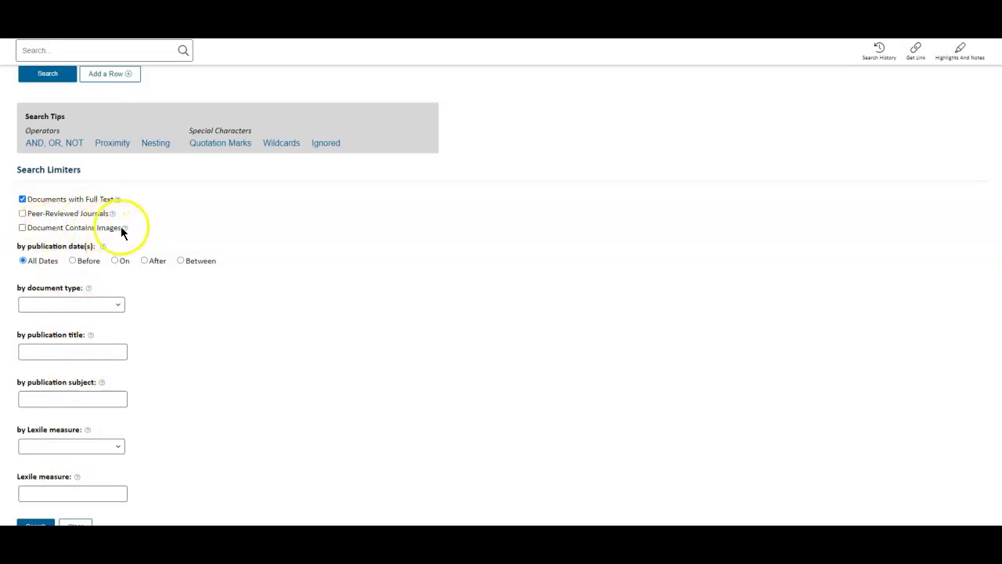
pyautogui.scroll(-2, 133, 227)
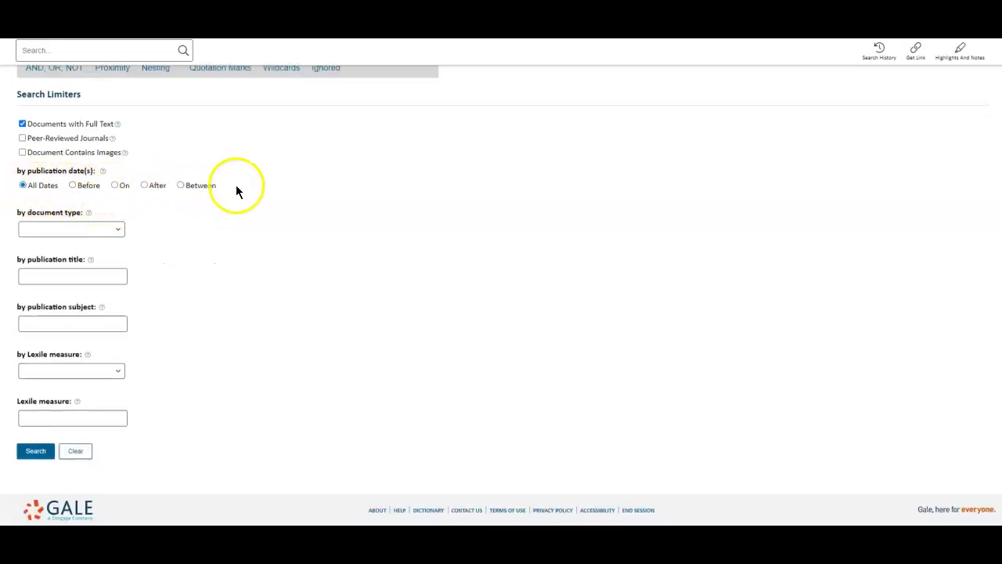
pyautogui.click(124, 229)
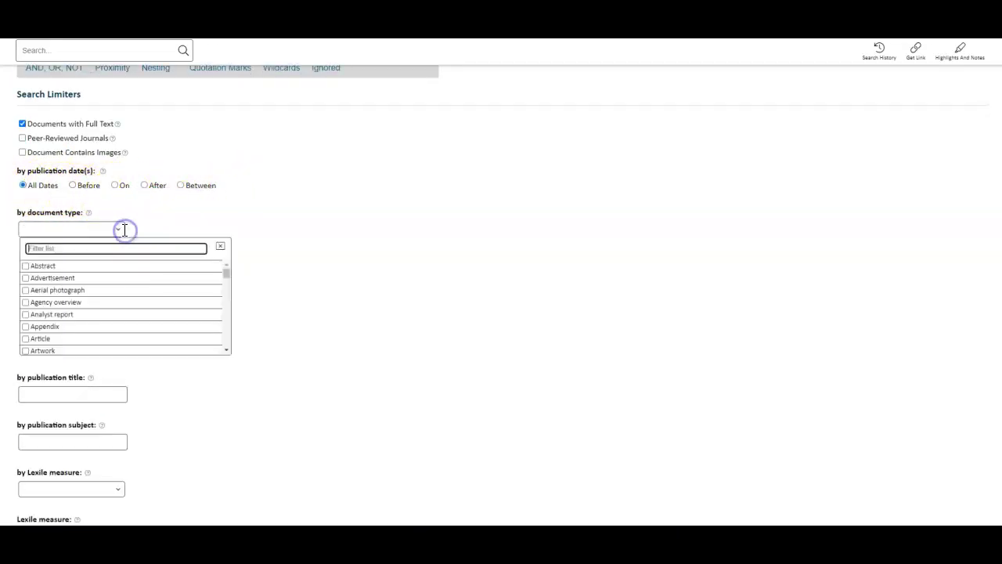
pyautogui.scroll(-3, 114, 295)
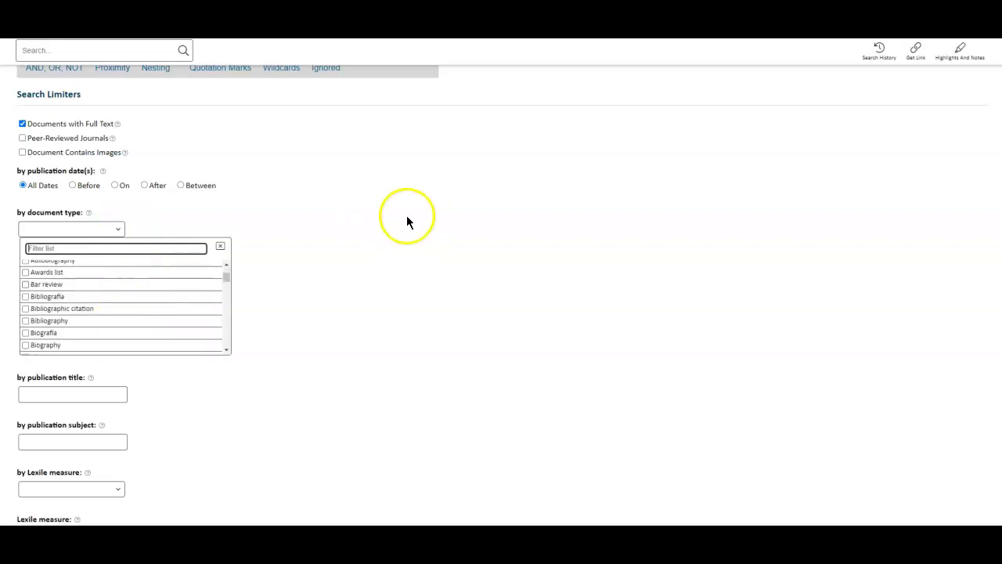
pyautogui.click(403, 221)
pyautogui.scroll(5, 403, 221)
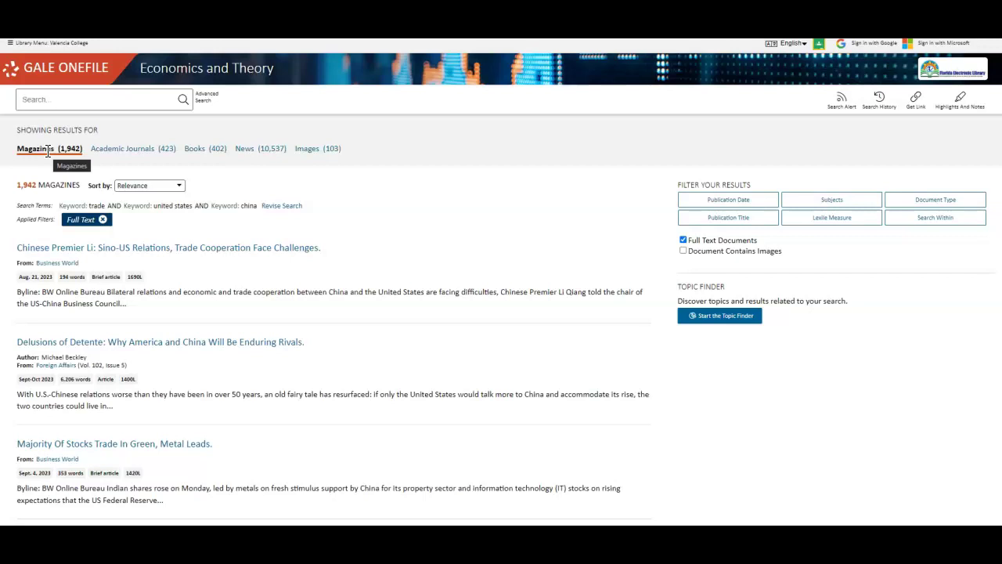
# Browse the Academic Journals, Books, News and Images result tabs, ending on the 103 images.
pyautogui.click(113, 149)
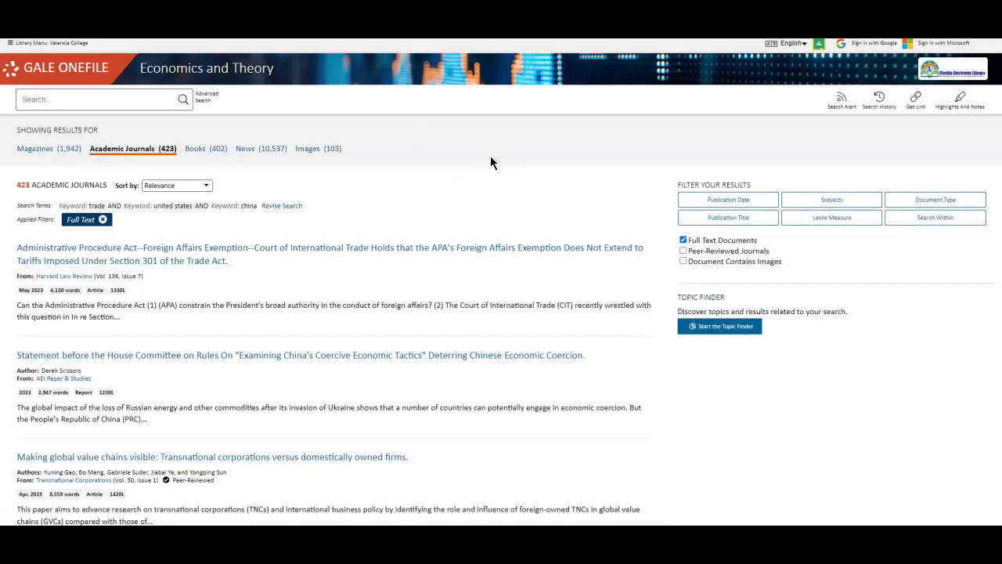
pyautogui.click(205, 150)
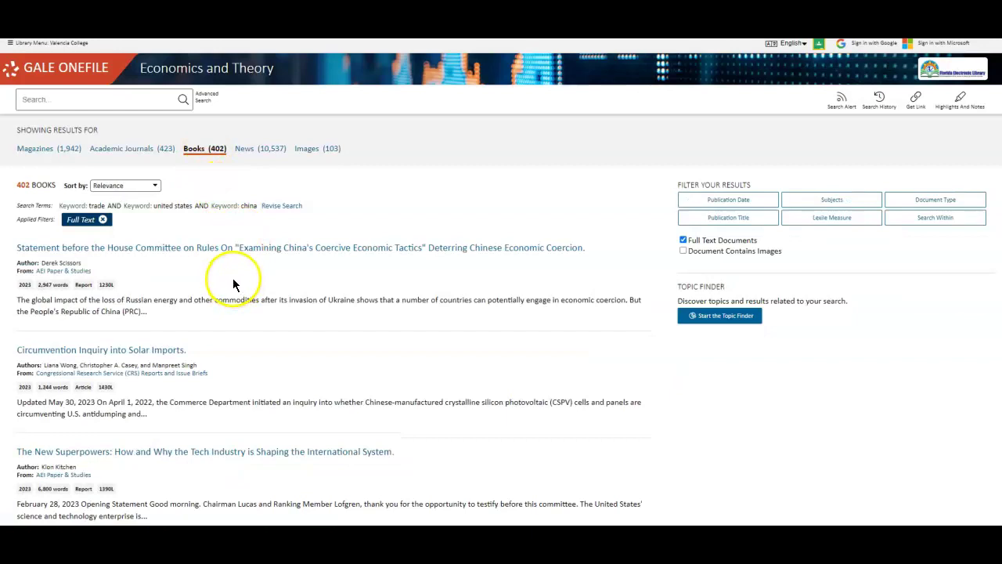
pyautogui.click(274, 152)
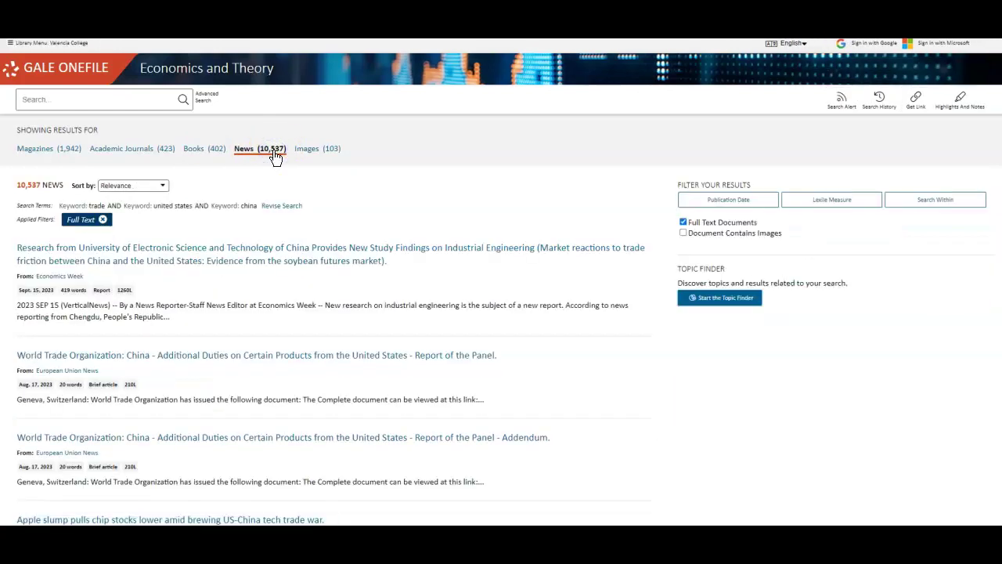
pyautogui.click(326, 152)
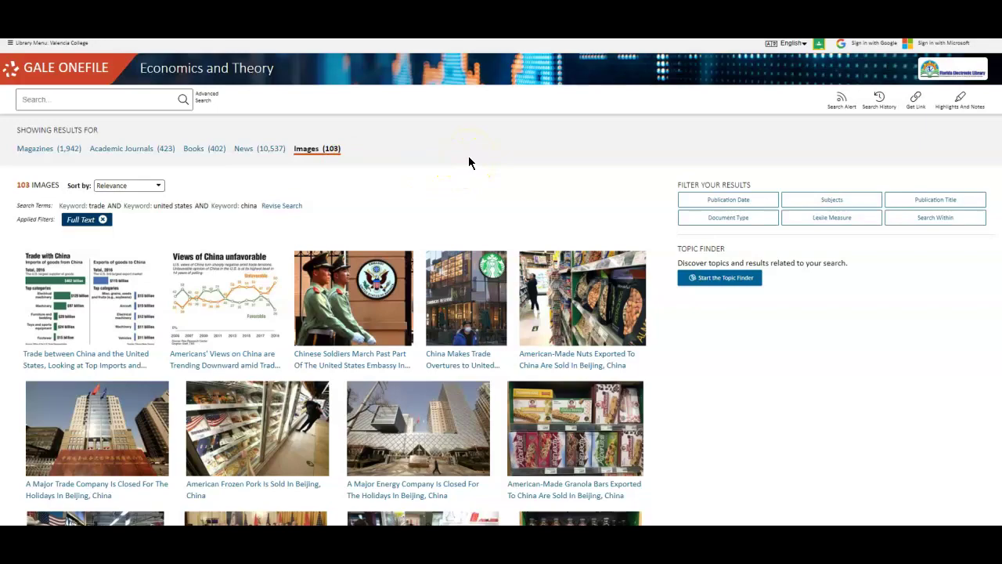
pyautogui.scroll(-1, 450, 156)
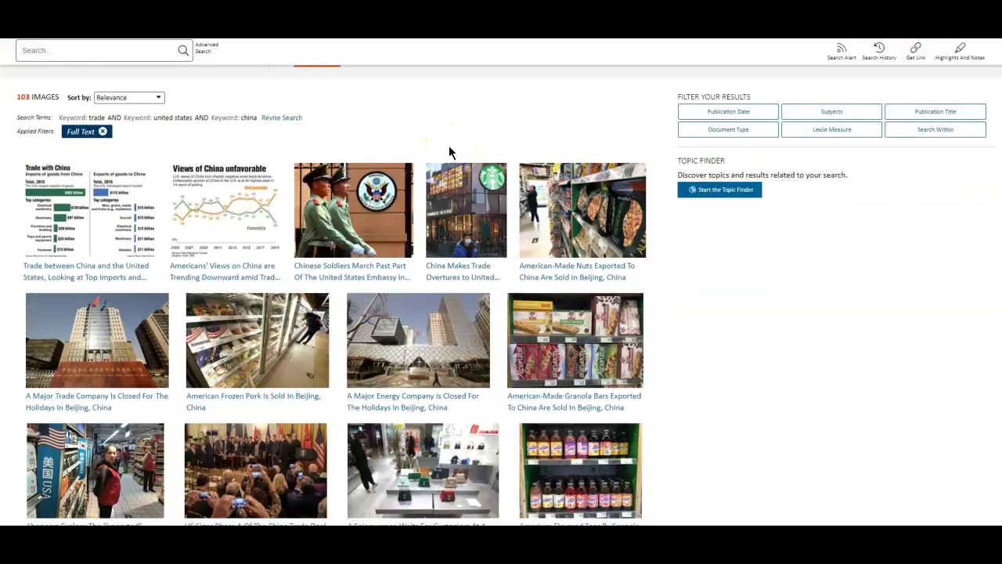
pyautogui.scroll(-2, 446, 157)
pyautogui.scroll(3, 447, 159)
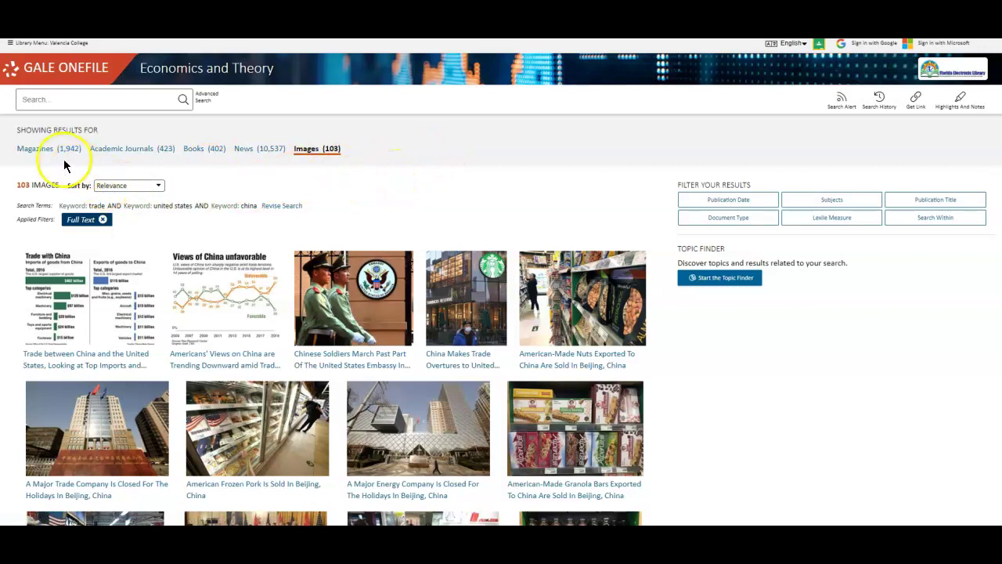
# Return to the 423 Academic Journals results, briefly opening and closing the Publication Date filter.
pyautogui.click(115, 157)
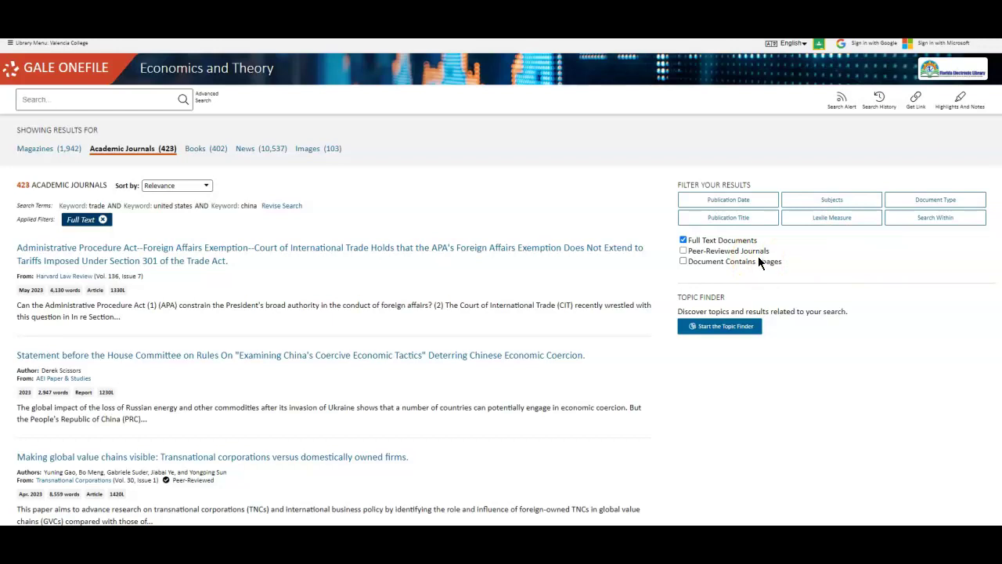
pyautogui.click(736, 201)
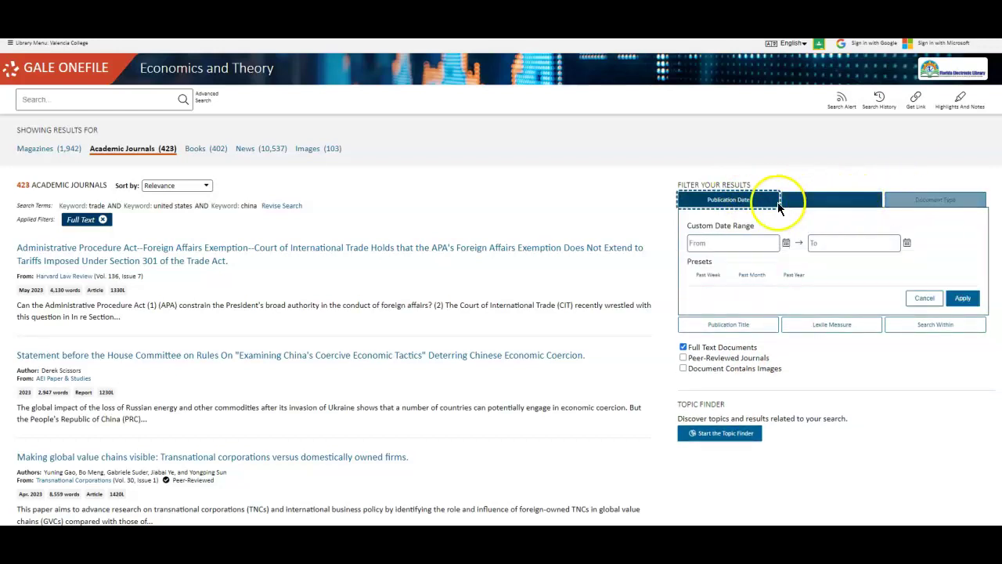
pyautogui.click(753, 201)
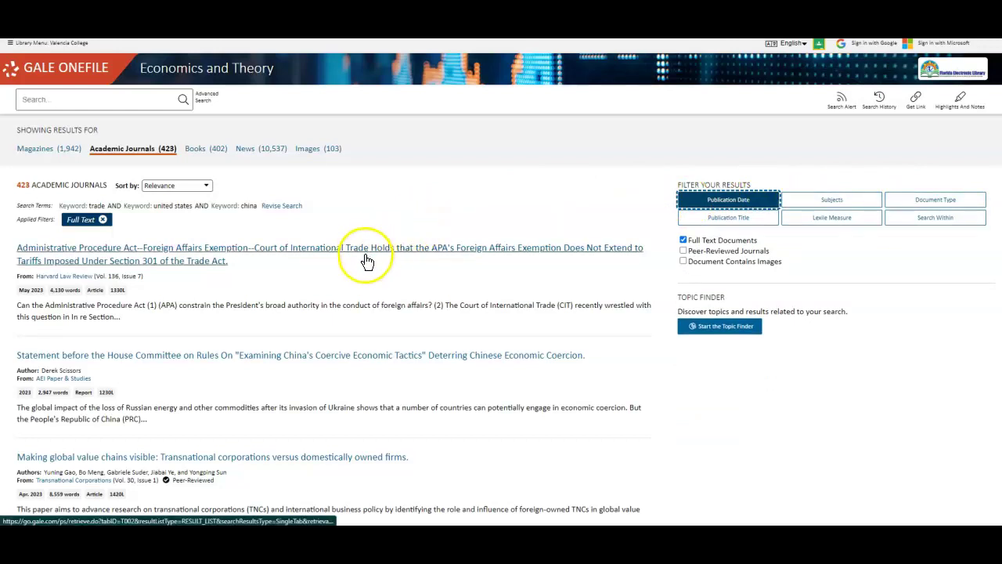
# Open 'Making global value chains visible' and read through its full text to the Source Citation.
pyautogui.click(336, 458)
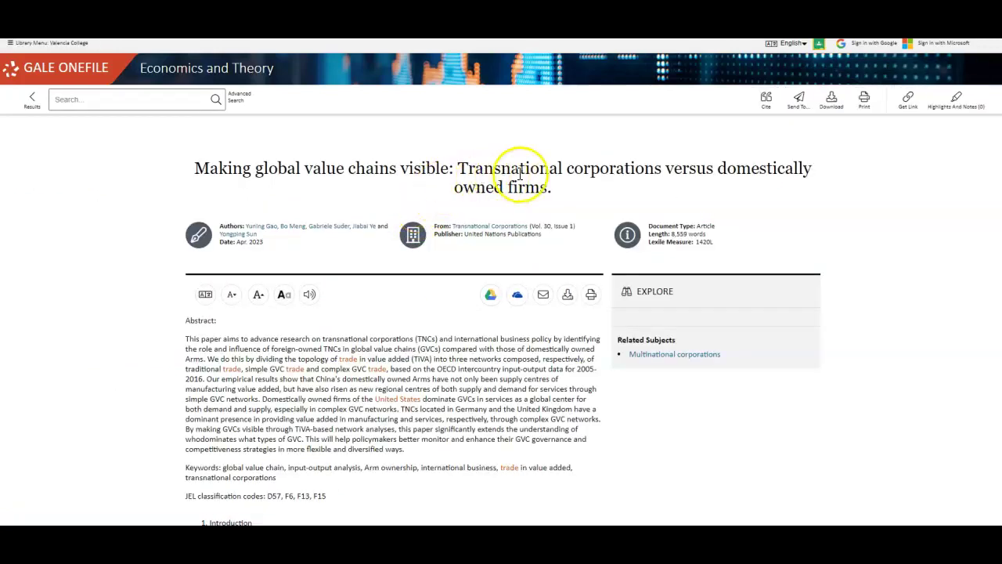
pyautogui.scroll(-2, 519, 173)
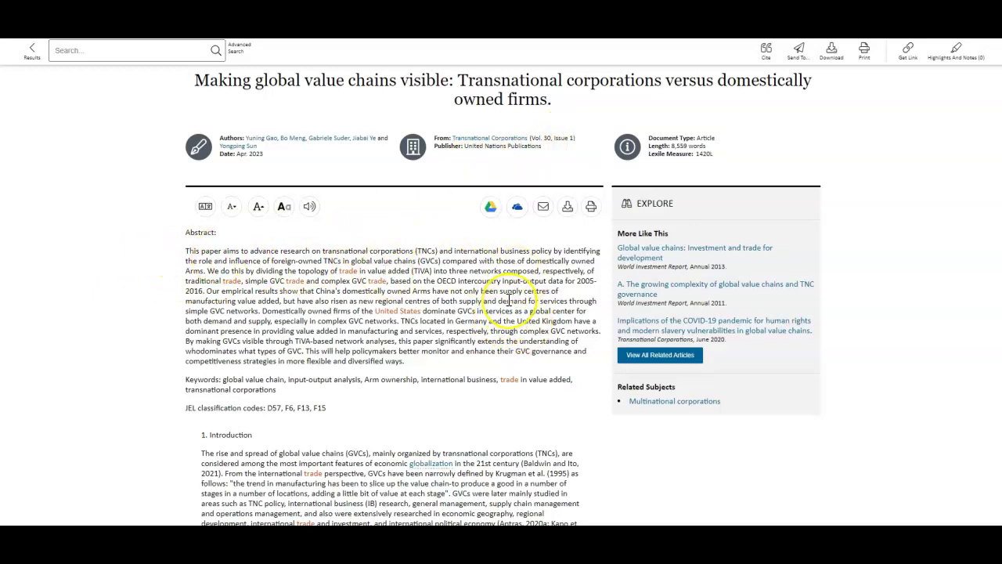
pyautogui.scroll(-2, 509, 300)
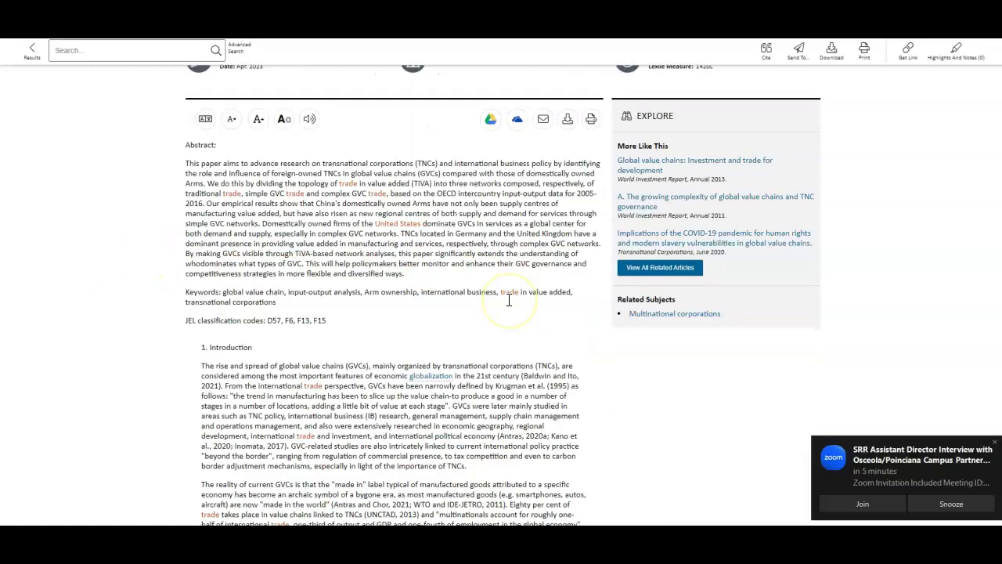
pyautogui.click(995, 442)
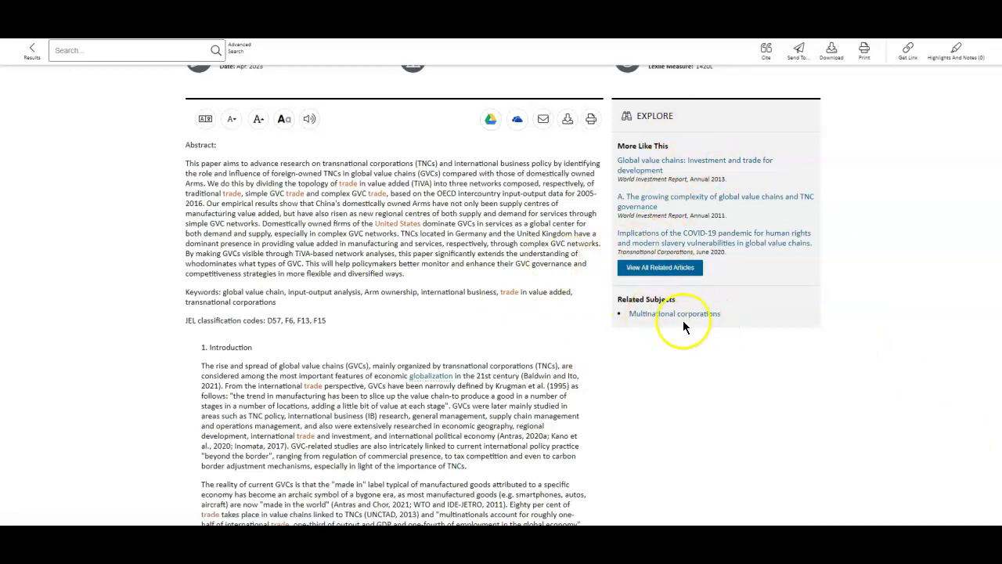
pyautogui.scroll(-4, 526, 258)
pyautogui.scroll(-15, 527, 258)
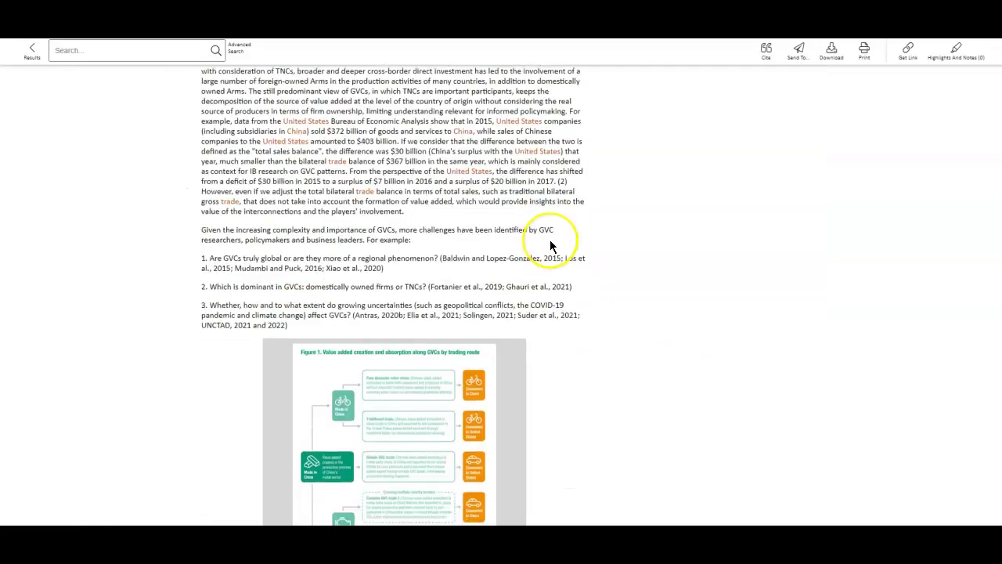
pyautogui.scroll(5, 550, 239)
pyautogui.scroll(-18, 439, 260)
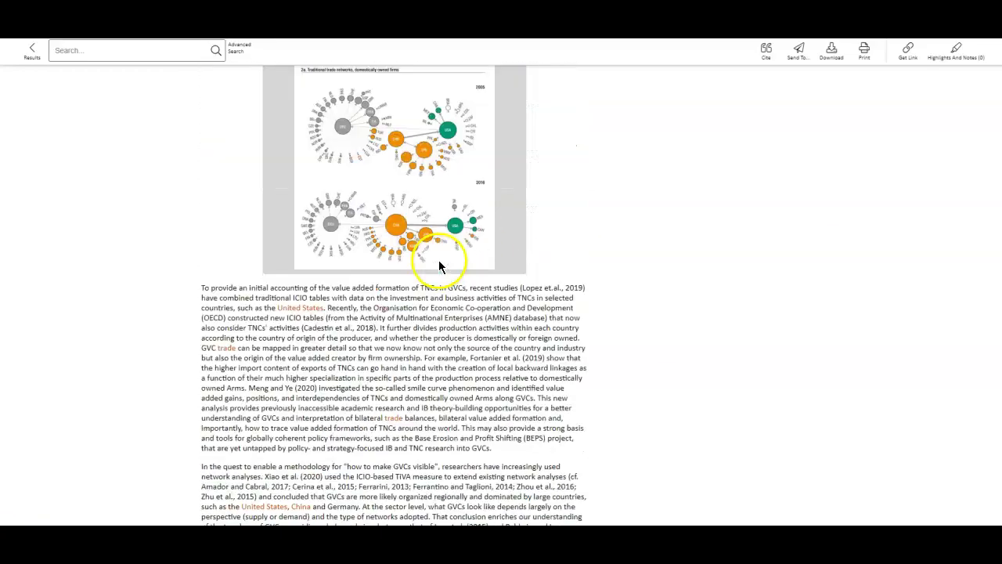
pyautogui.scroll(-15, 464, 263)
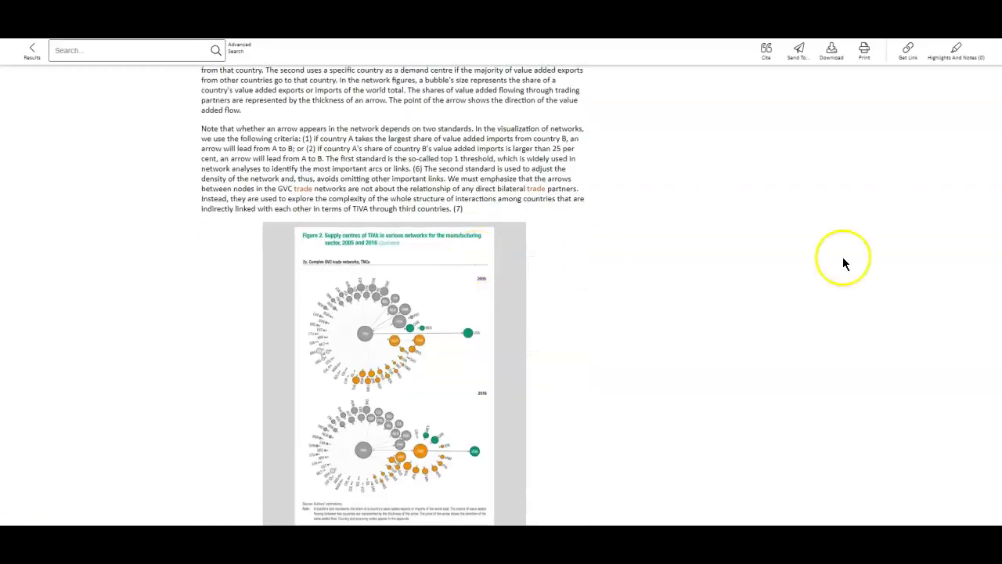
pyautogui.scroll(-20, 392, 295)
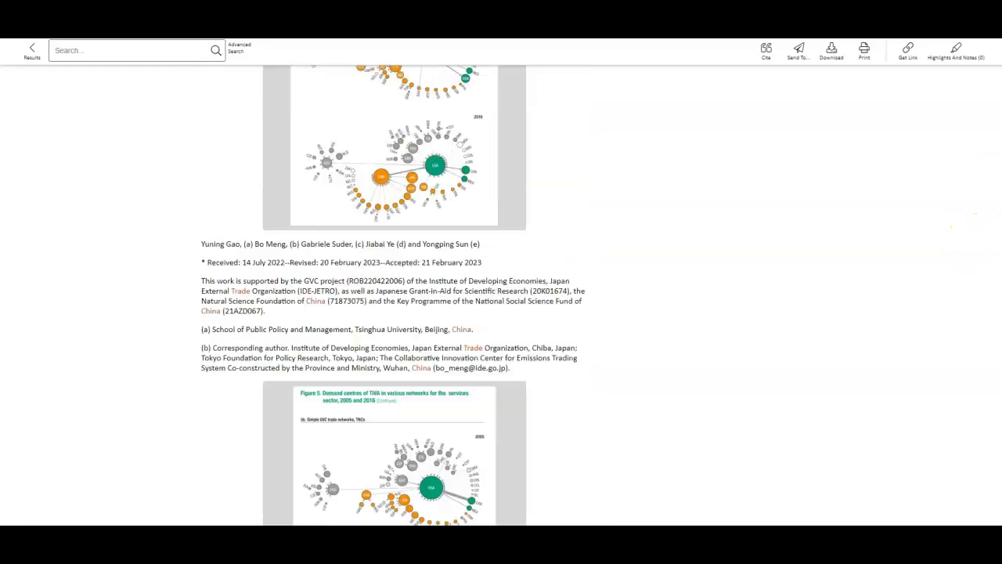
# Switch the citation through APA 7th, Chicago 17th and MLA 9th, ending on APA 7th.
pyautogui.scroll(-20, 391, 294)
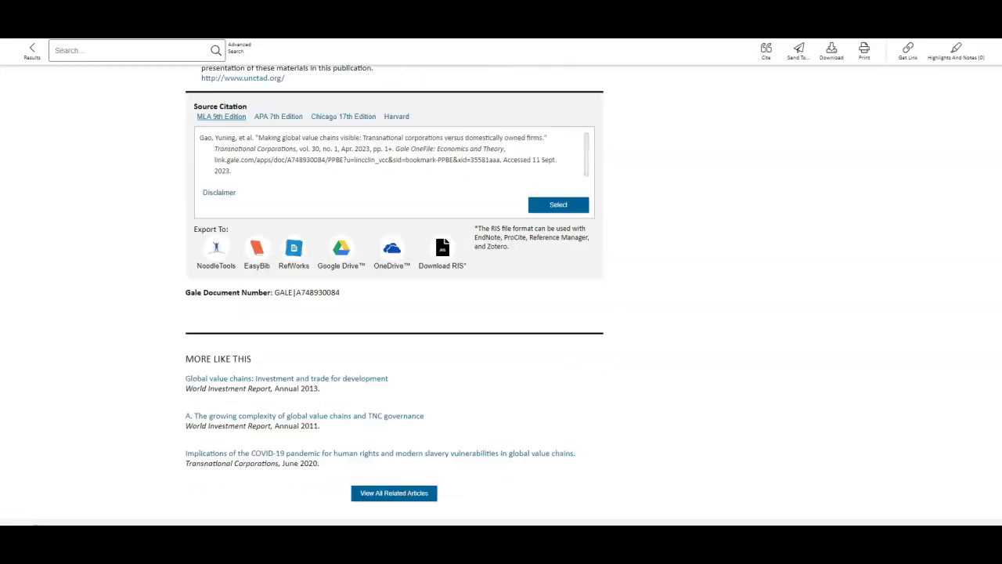
pyautogui.scroll(2, 501, 293)
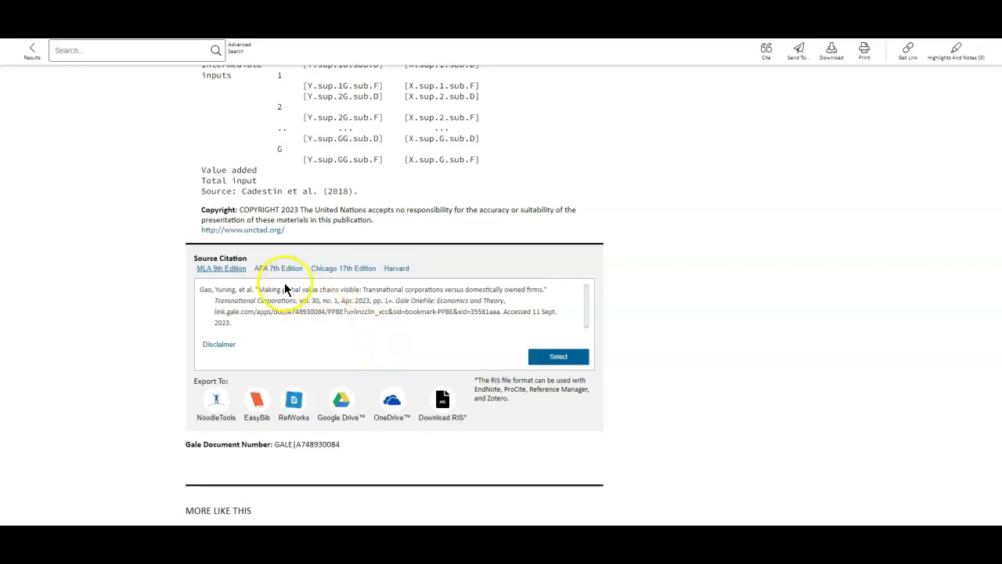
pyautogui.click(267, 270)
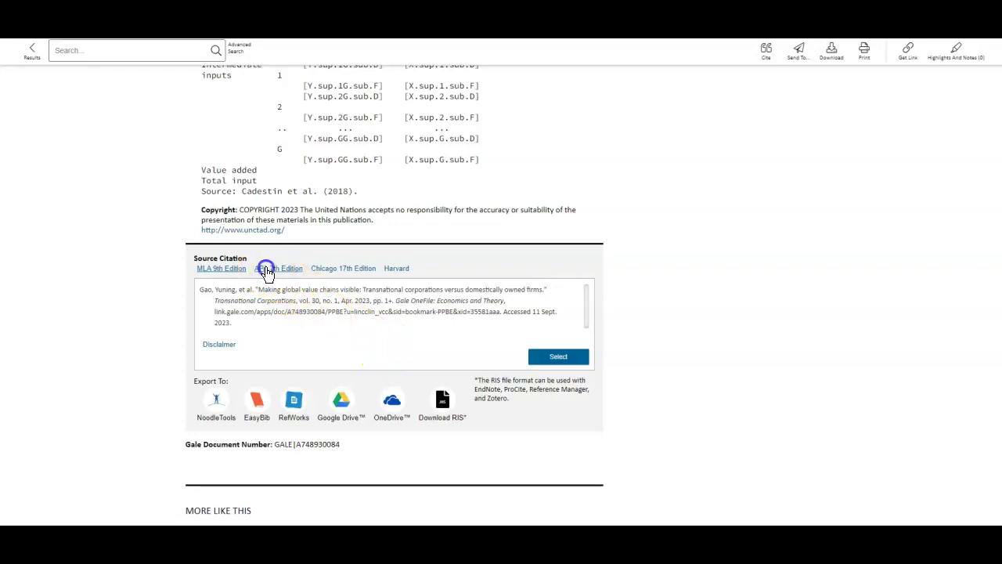
pyautogui.click(345, 272)
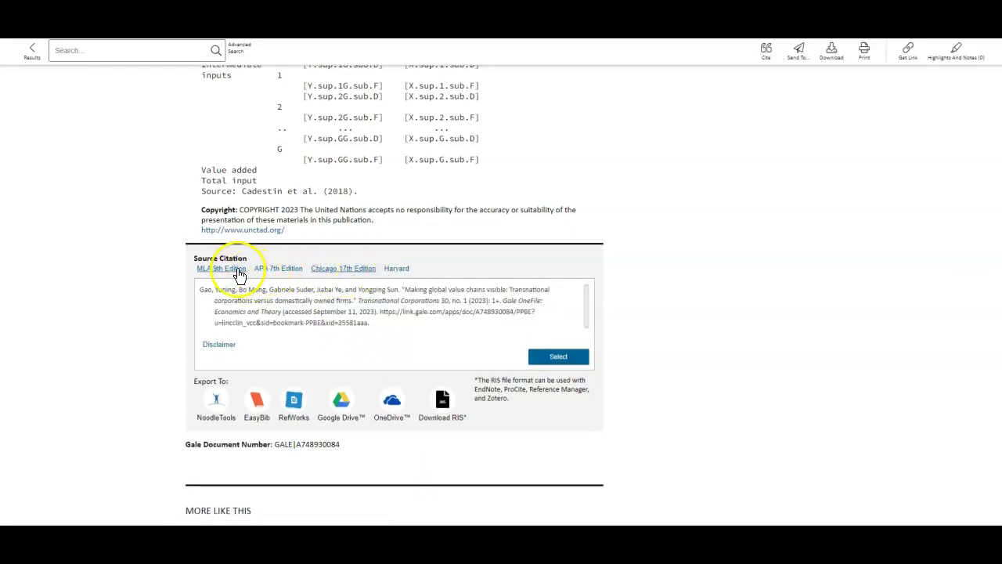
pyautogui.click(237, 271)
pyautogui.click(278, 274)
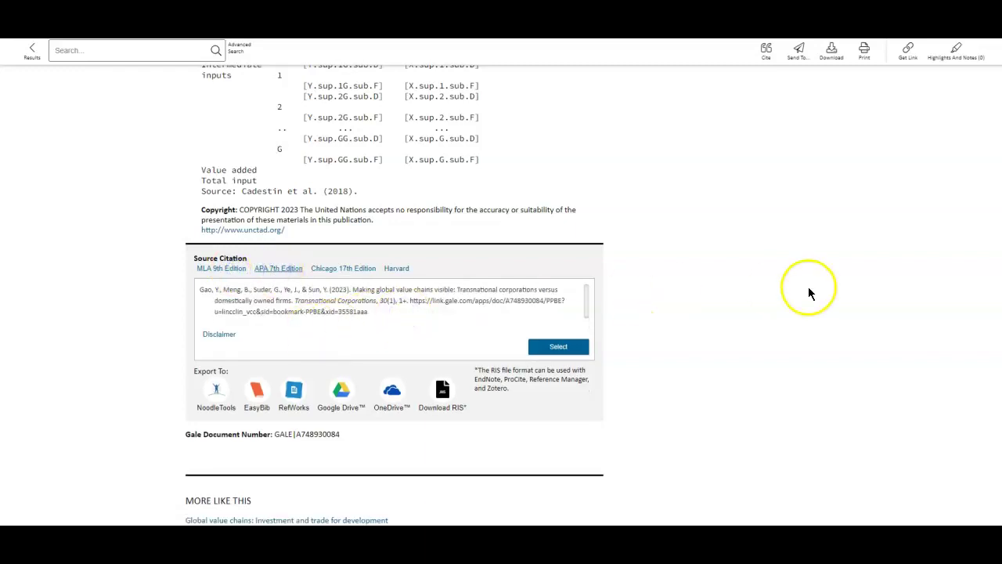
pyautogui.scroll(-3, 888, 353)
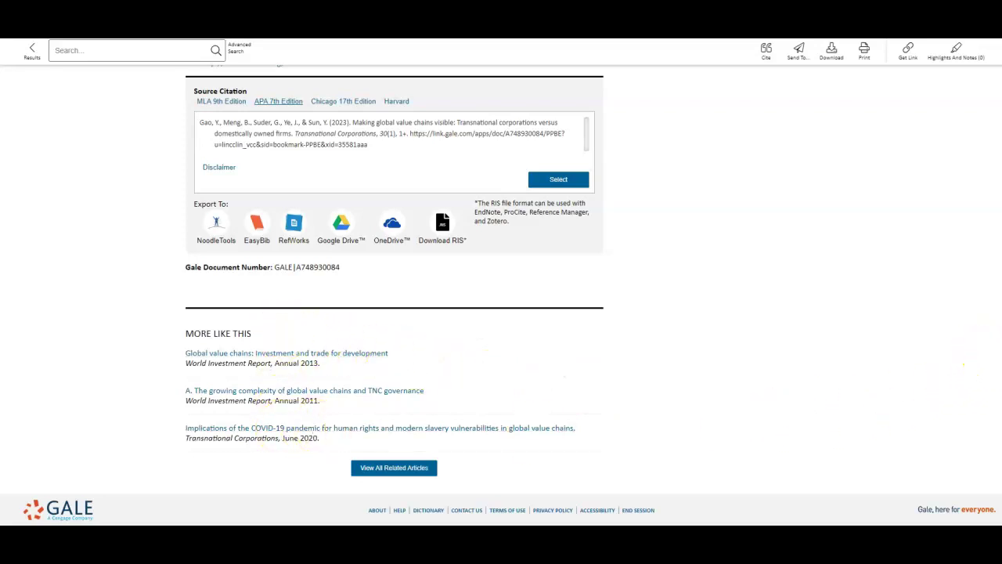
pyautogui.scroll(10, 964, 364)
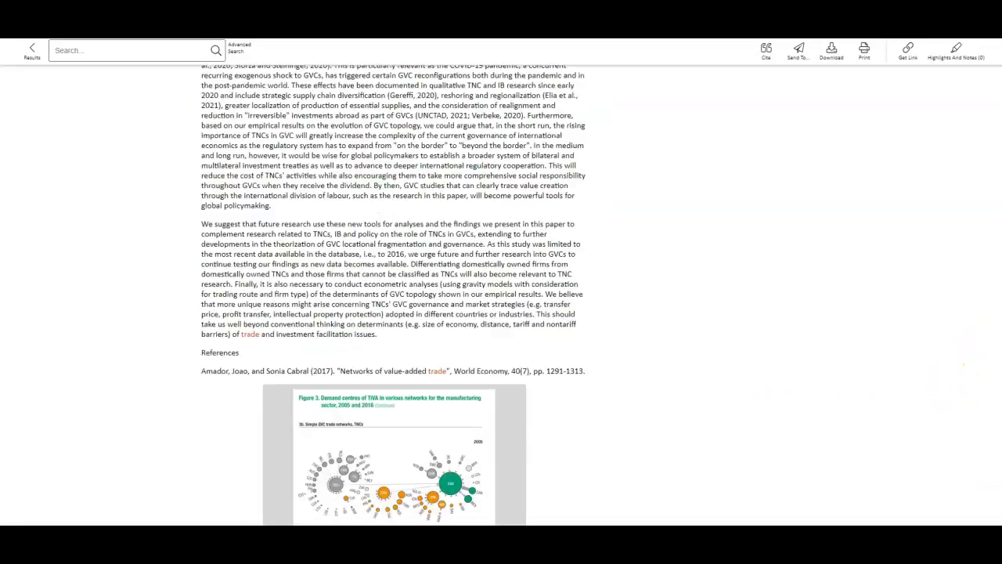
pyautogui.scroll(15, 501, 297)
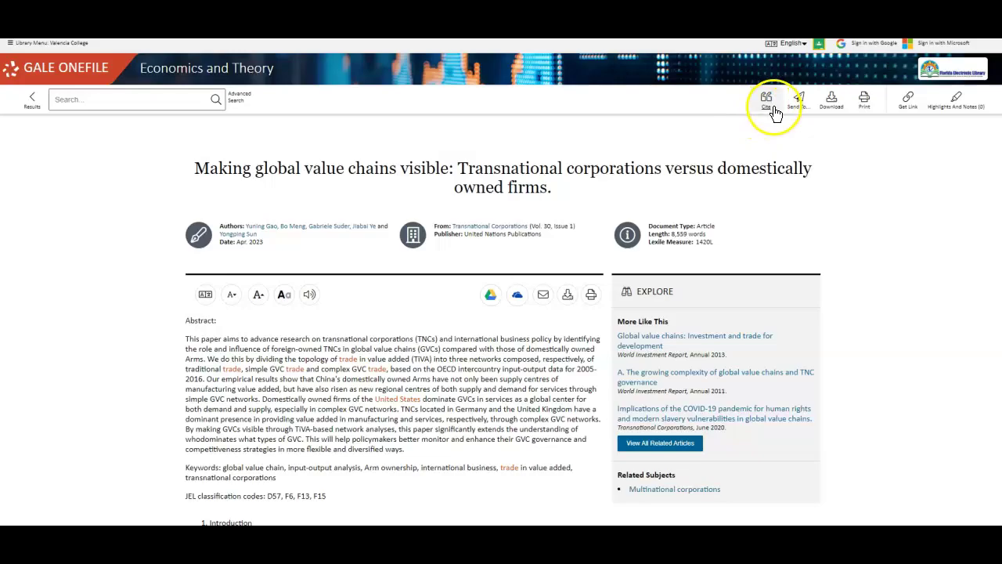
# Preview the article's Chicago, APA and MLA citations in Cite, then view its shareable link.
pyautogui.click(774, 113)
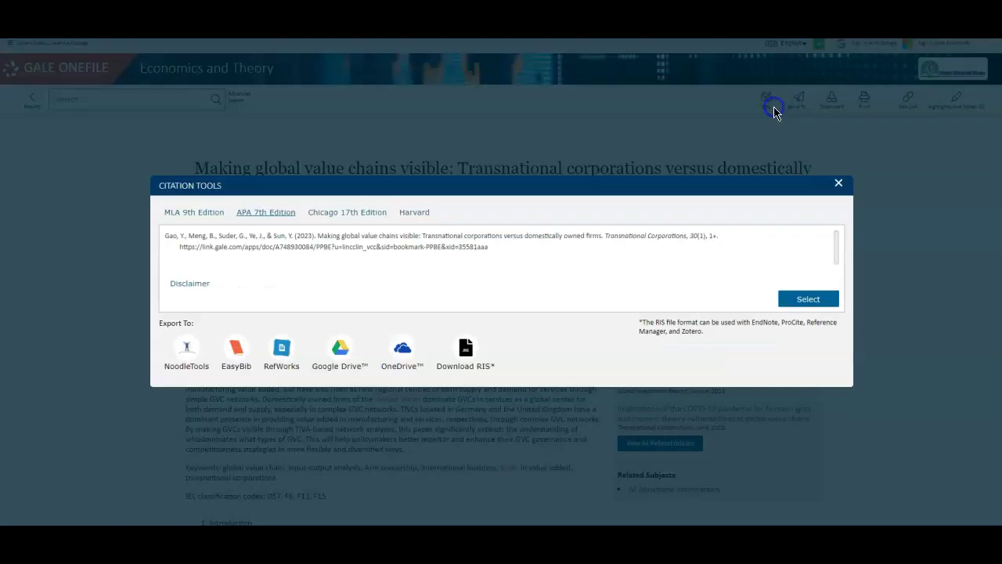
pyautogui.click(347, 212)
pyautogui.click(253, 213)
pyautogui.click(188, 213)
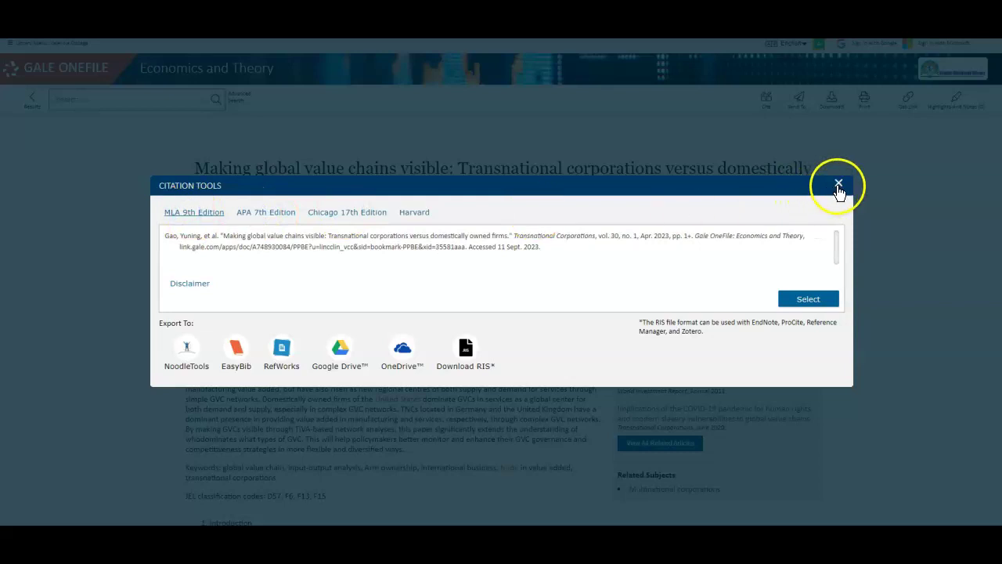
pyautogui.click(838, 186)
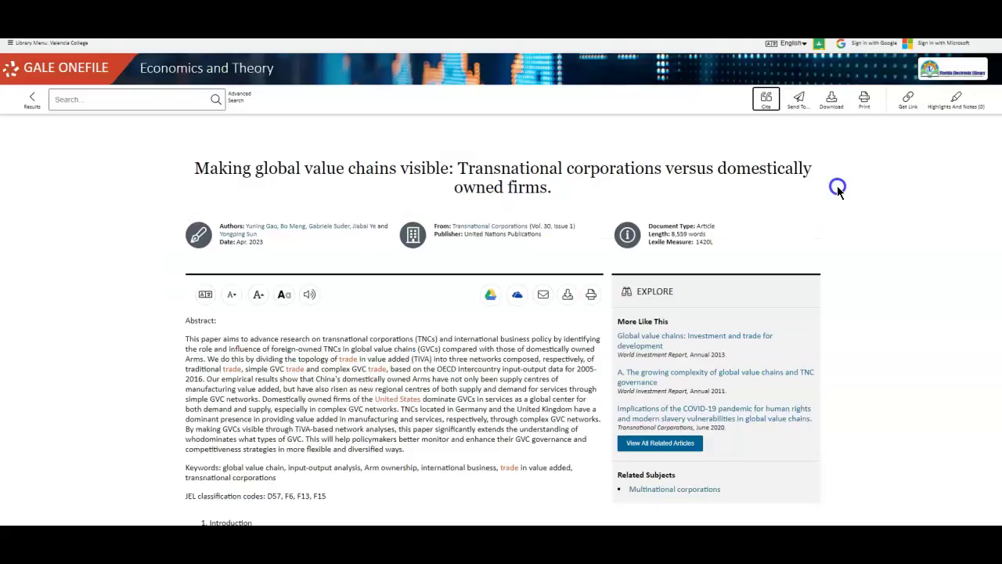
pyautogui.click(909, 106)
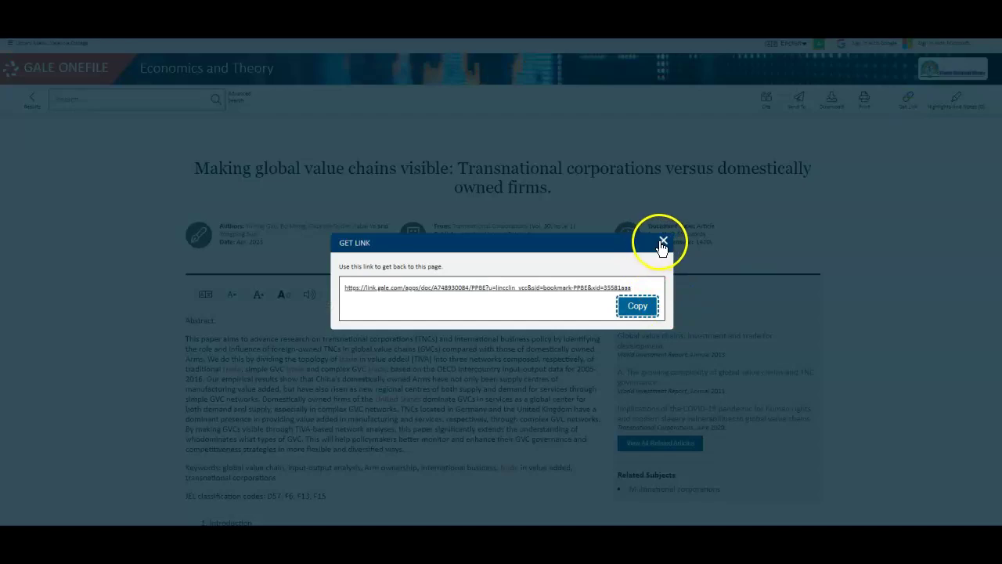
pyautogui.click(662, 243)
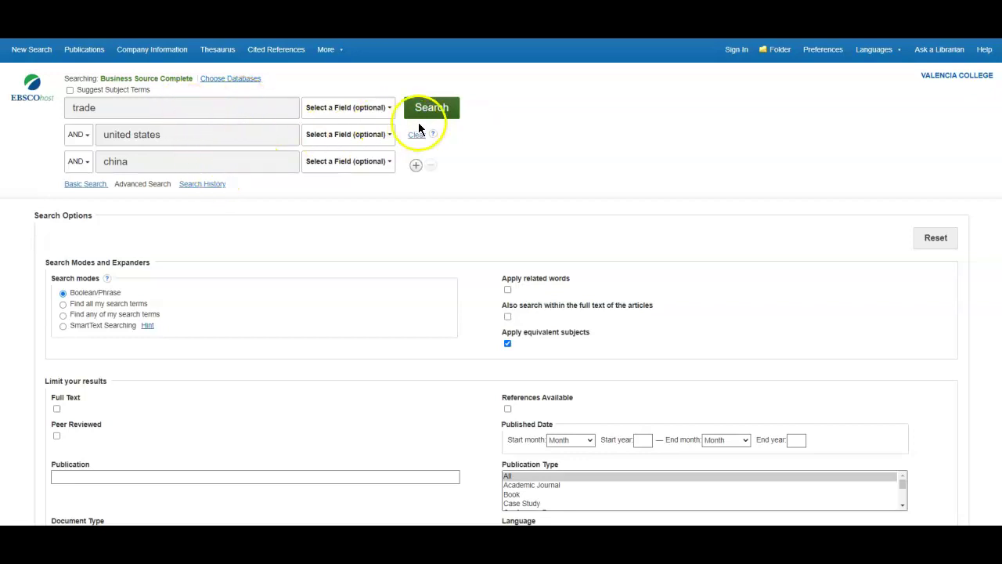
# Run the Business Source Complete search for 38,543 results and expand the Subject: Thesaurus Term facet.
pyautogui.click(441, 116)
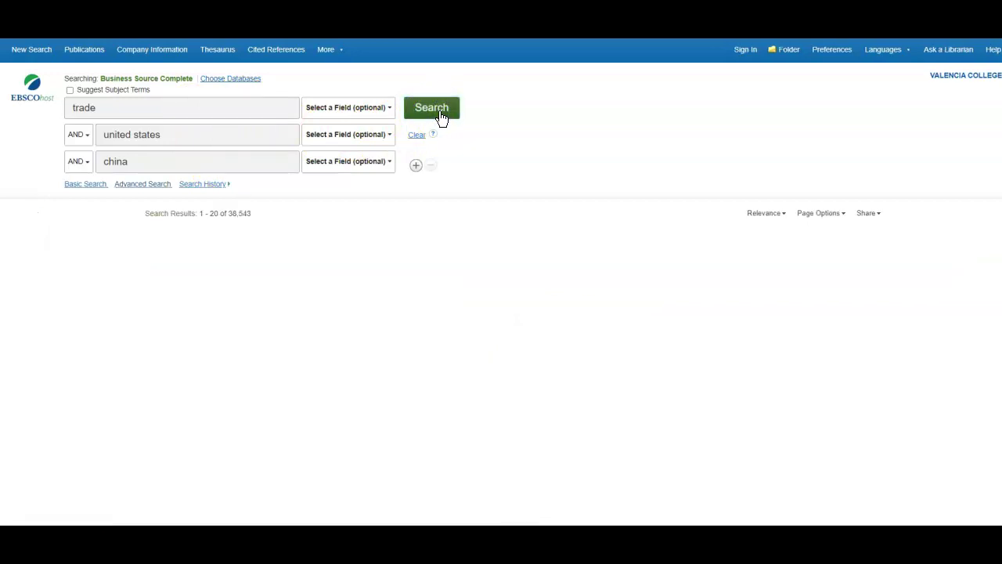
pyautogui.scroll(-1, 558, 144)
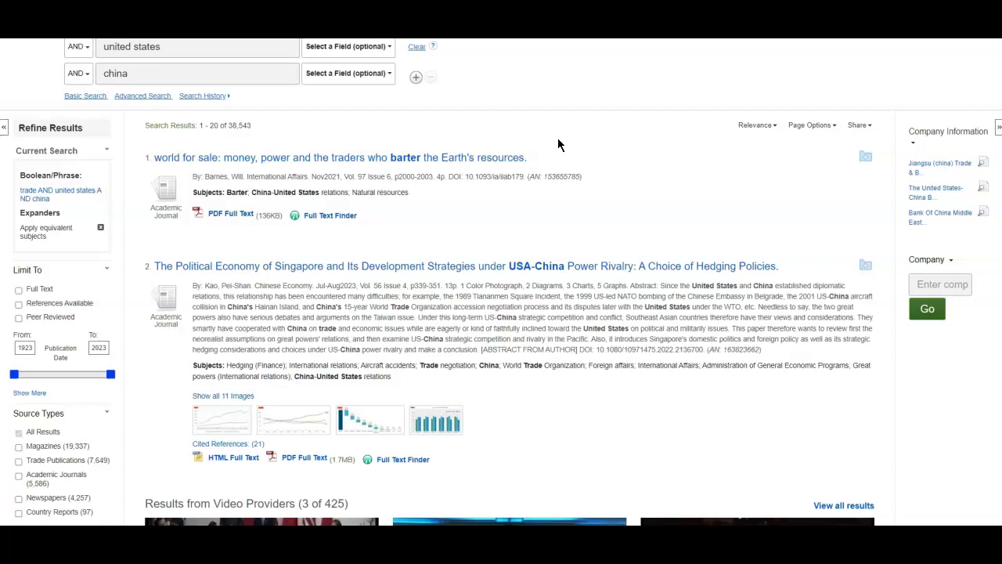
pyautogui.scroll(-1, 123, 205)
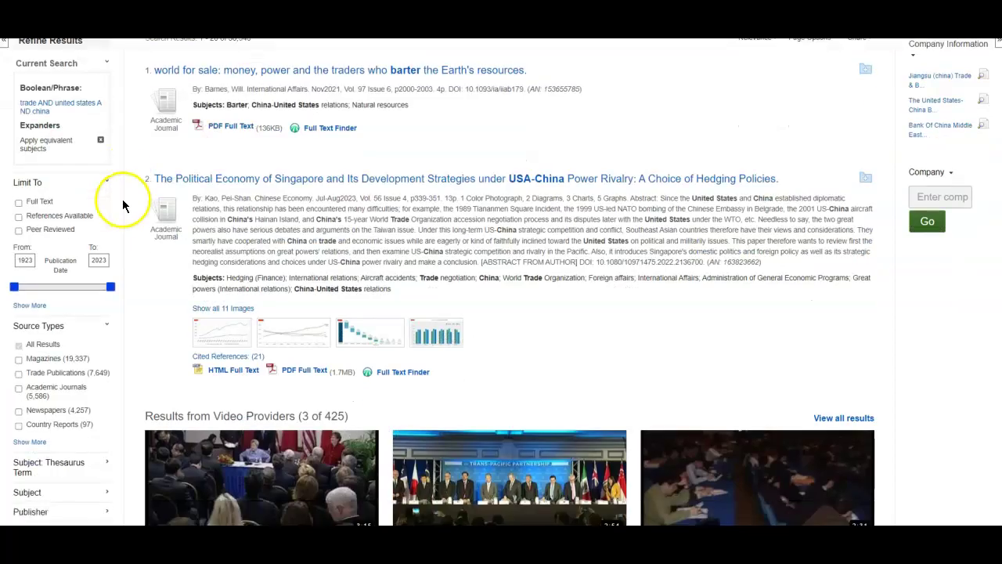
pyautogui.scroll(-1, 123, 205)
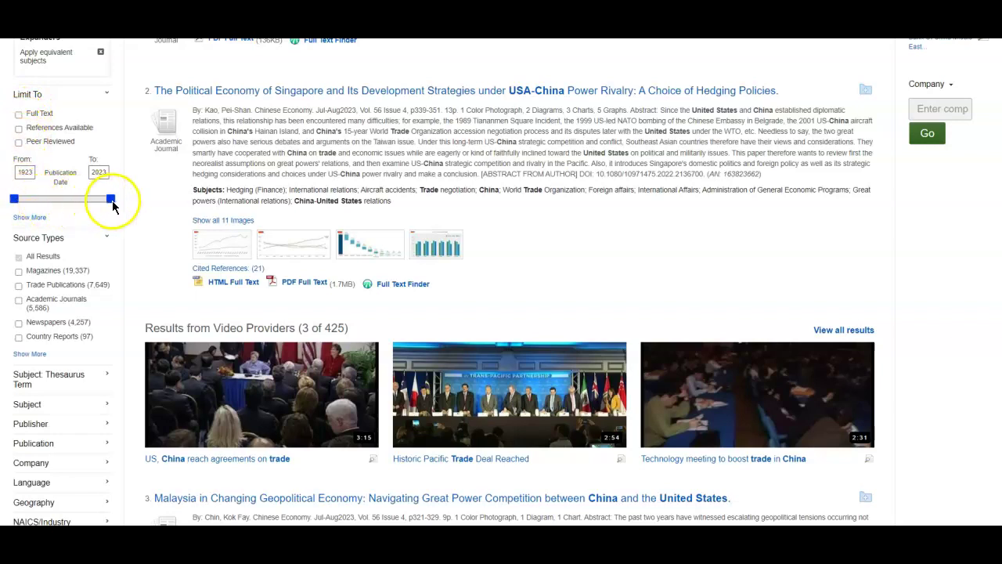
pyautogui.scroll(-2, 85, 250)
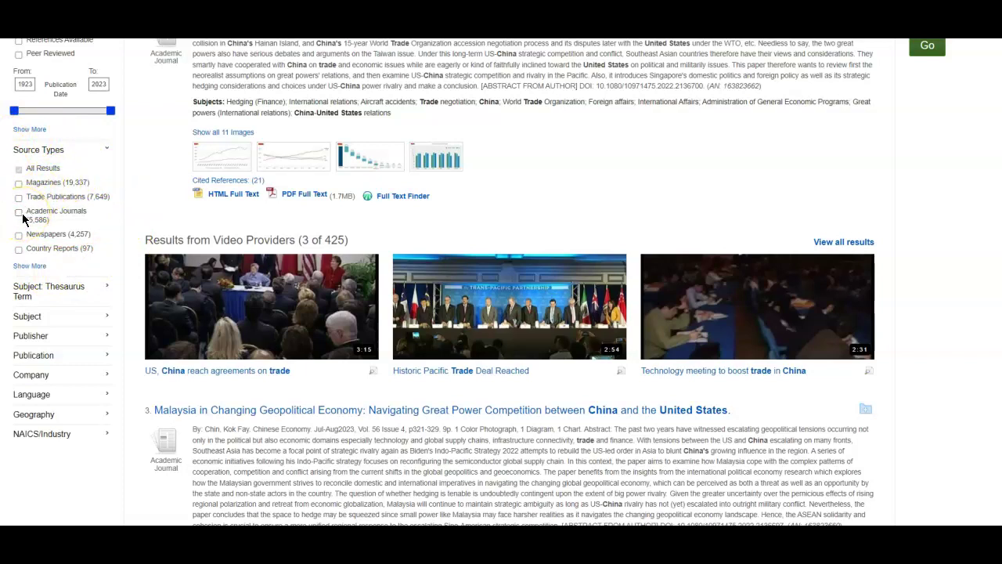
pyautogui.scroll(-1, 23, 217)
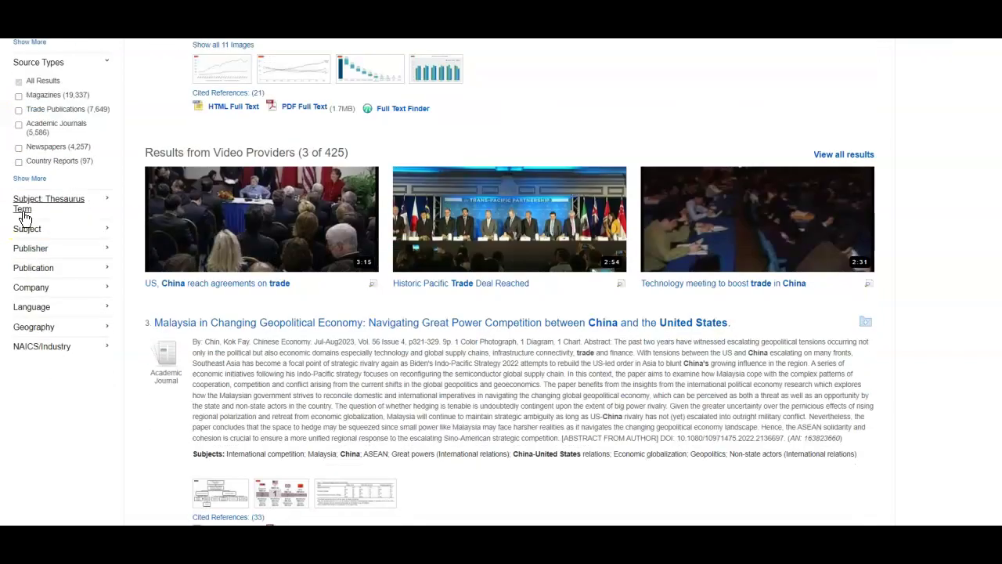
pyautogui.click(84, 209)
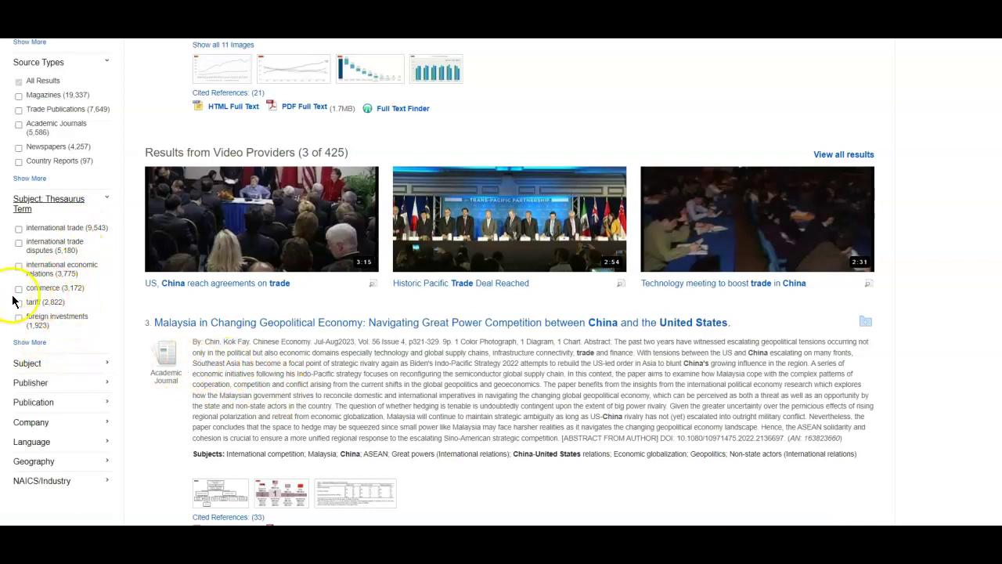
# Open and read through the detailed record of result 2, Singapore's hedging under USA-China rivalry.
pyautogui.scroll(1, 275, 344)
pyautogui.scroll(7, 290, 341)
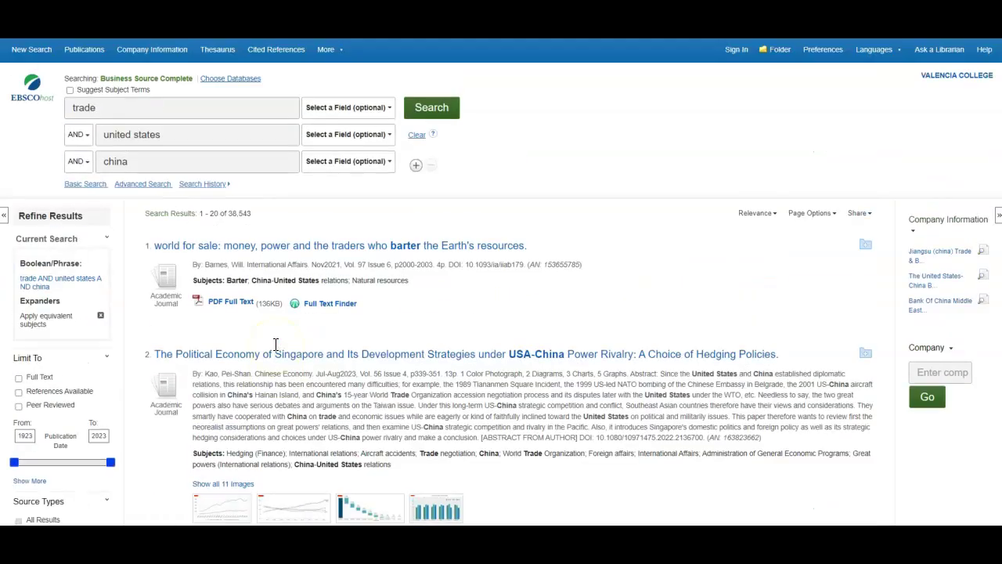
pyautogui.scroll(-2, 448, 314)
pyautogui.scroll(-2, 449, 319)
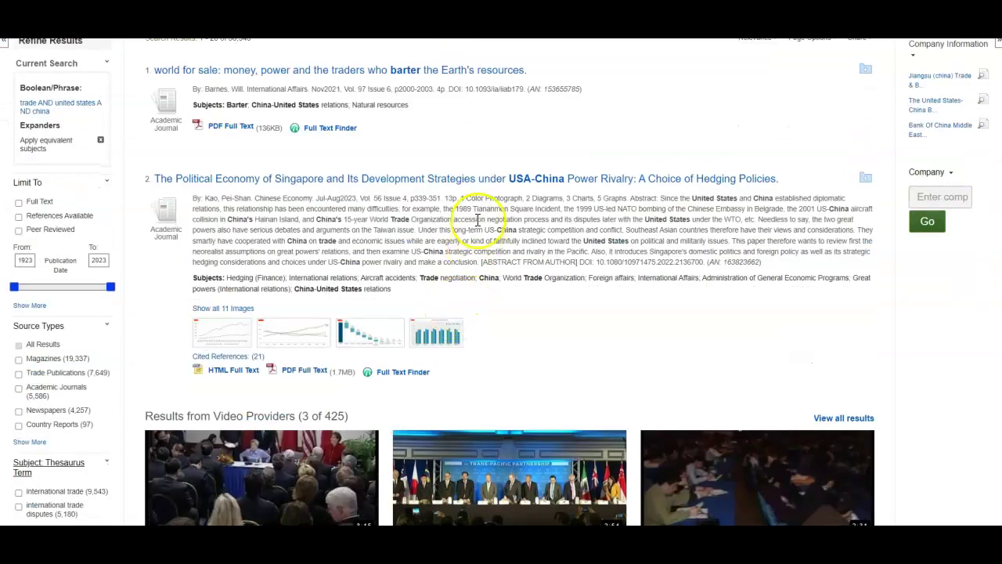
pyautogui.click(498, 188)
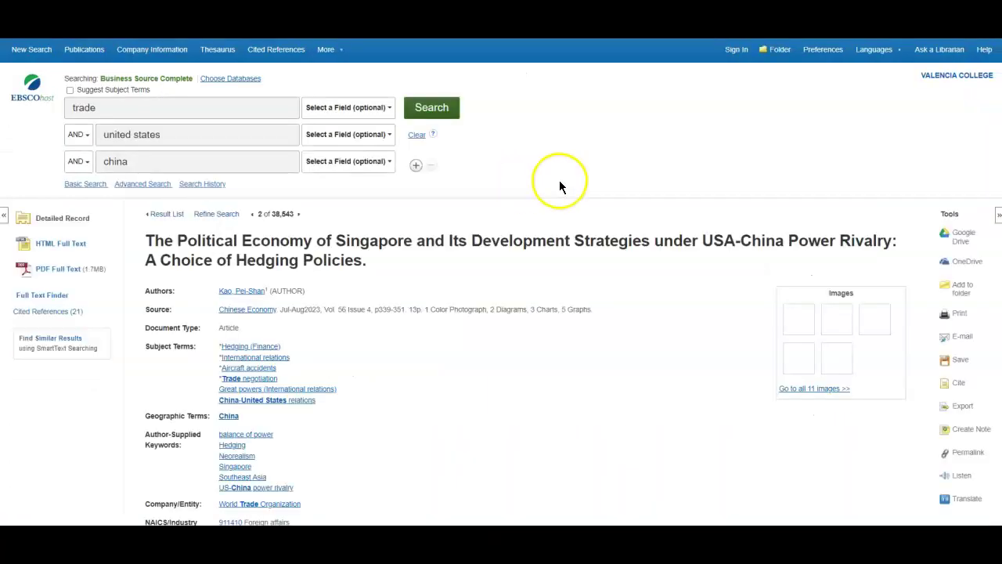
pyautogui.scroll(-4, 559, 185)
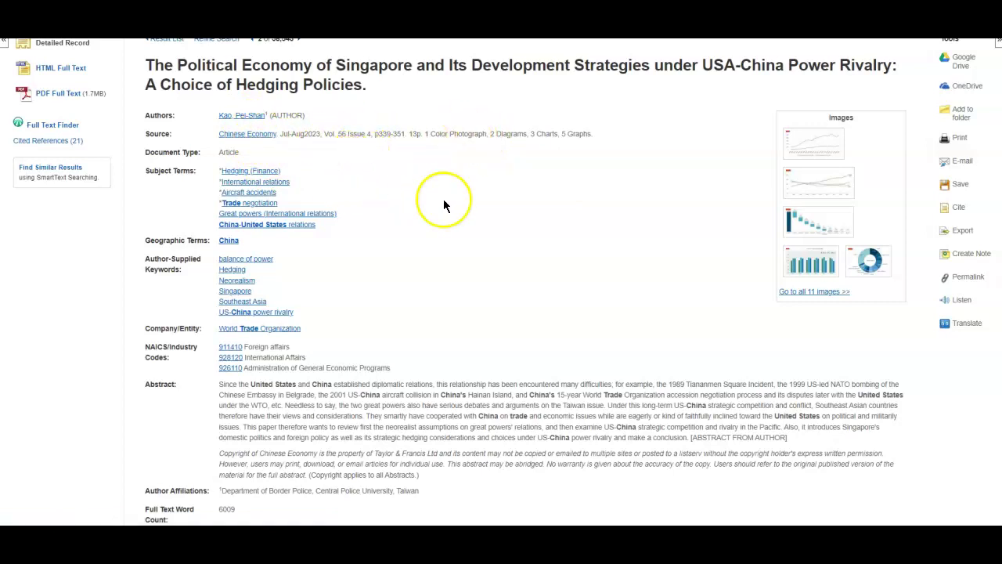
pyautogui.scroll(-3, 441, 208)
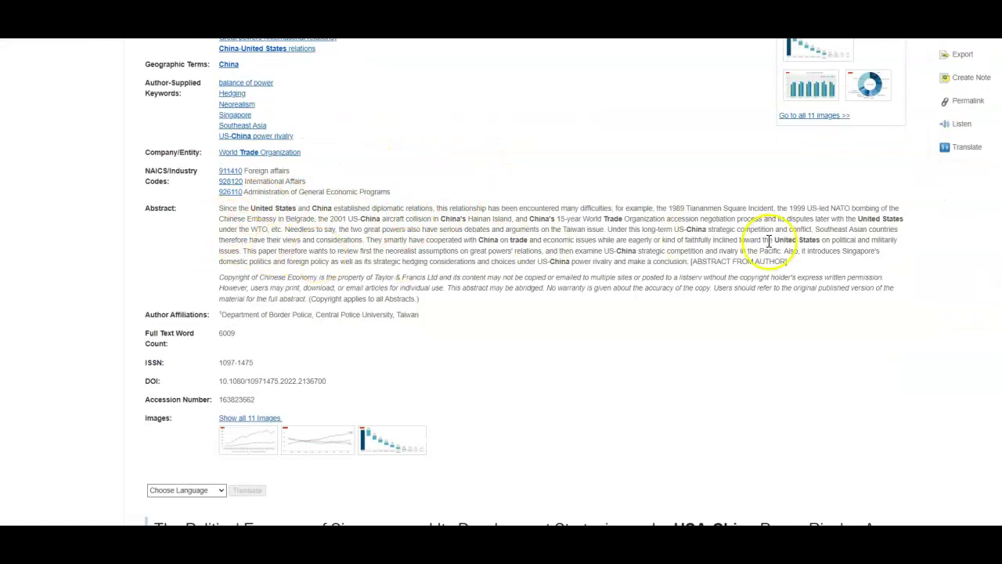
pyautogui.scroll(6, 458, 260)
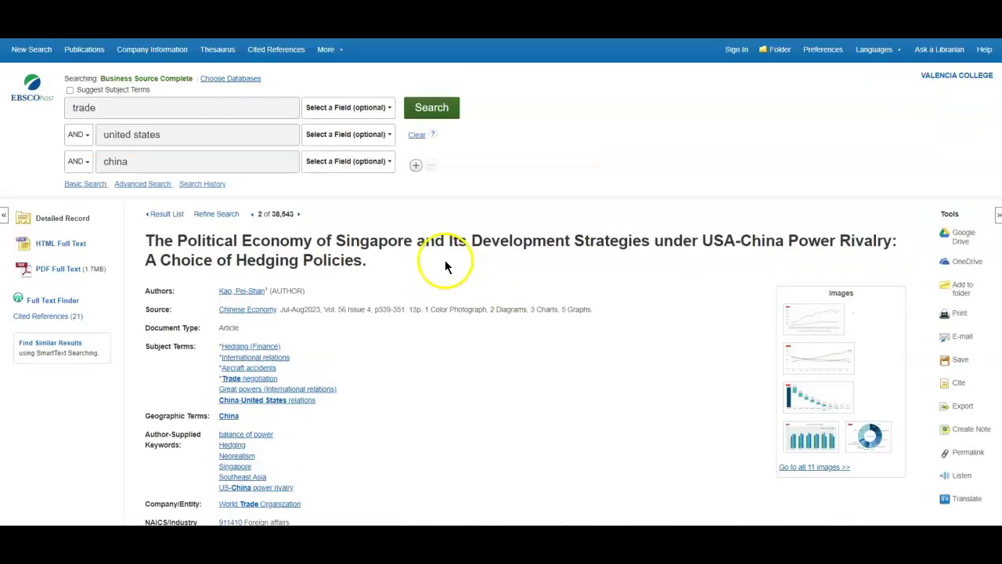
# View the Singapore article's 14-page PDF full text down to its References page.
pyautogui.click(60, 272)
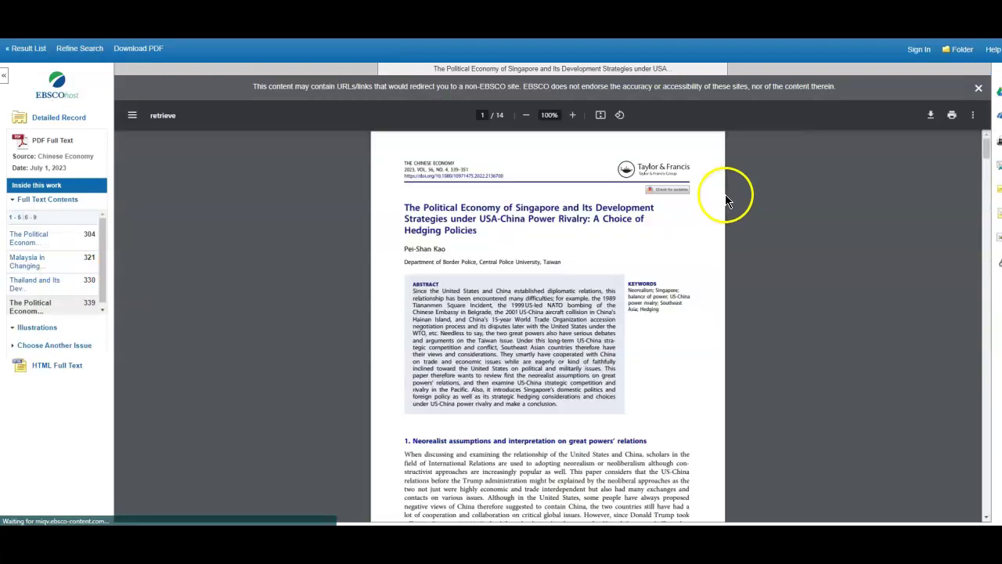
pyautogui.scroll(-10, 686, 212)
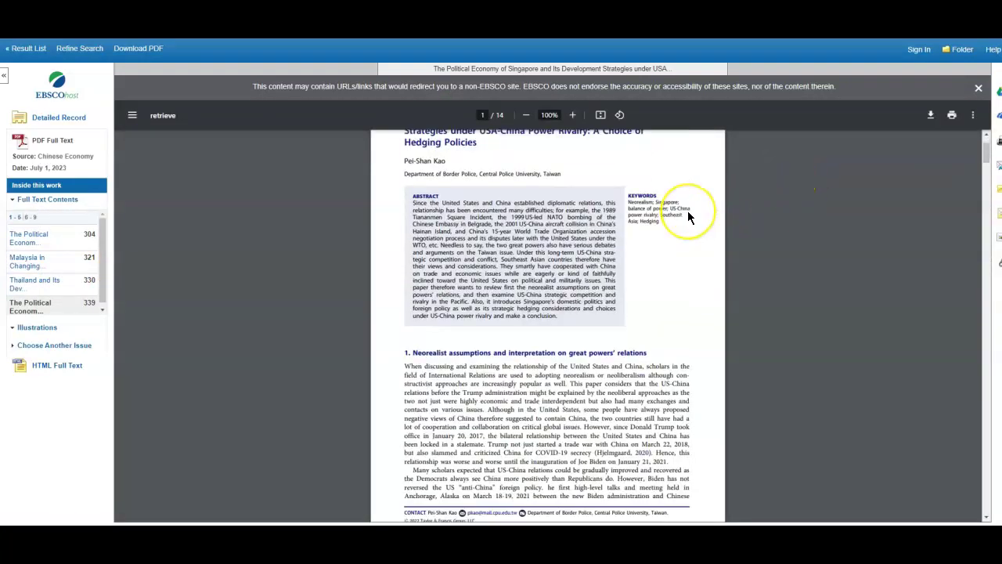
pyautogui.scroll(-8, 697, 215)
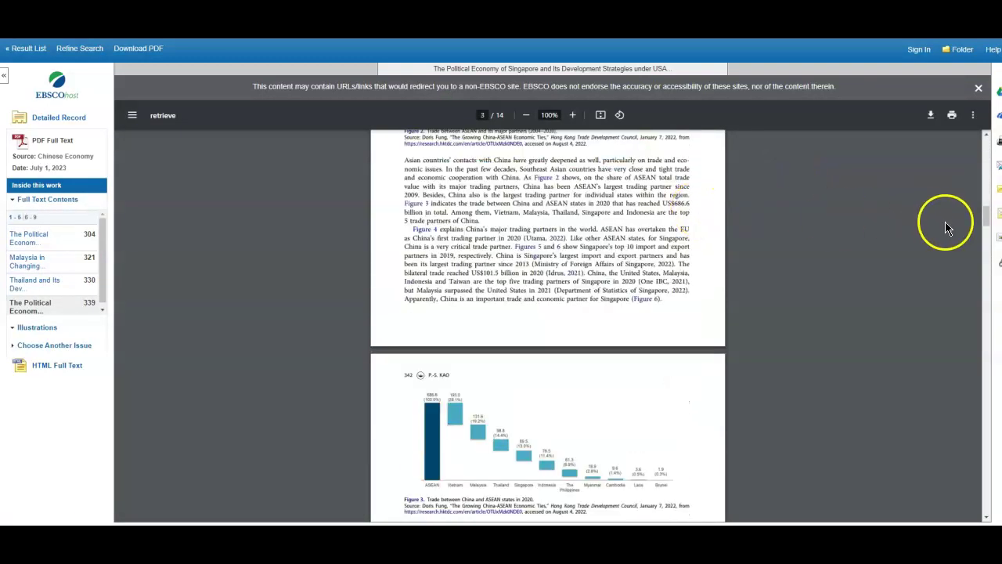
pyautogui.moveTo(985, 219); pyautogui.dragTo(973, 445)
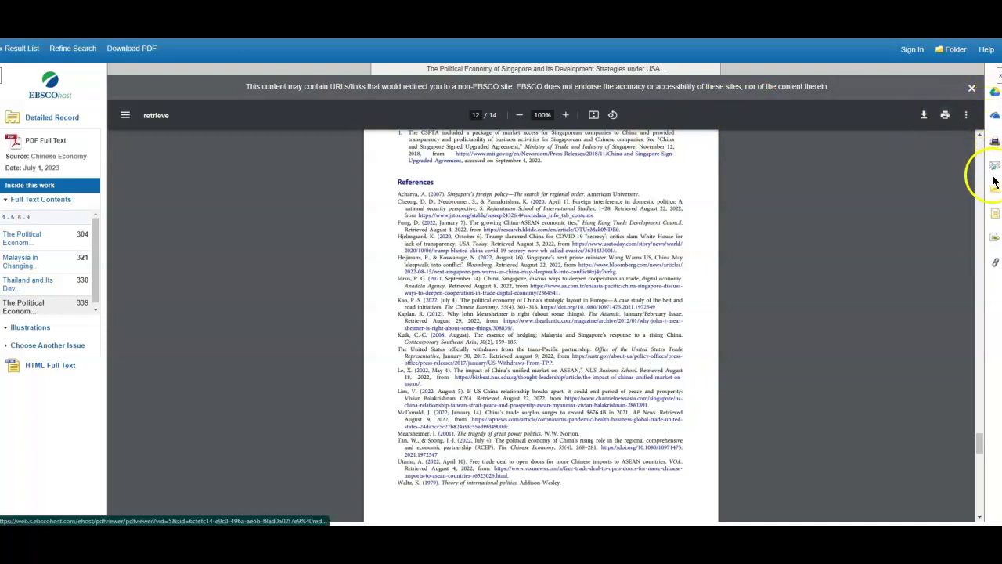
pyautogui.click(995, 218)
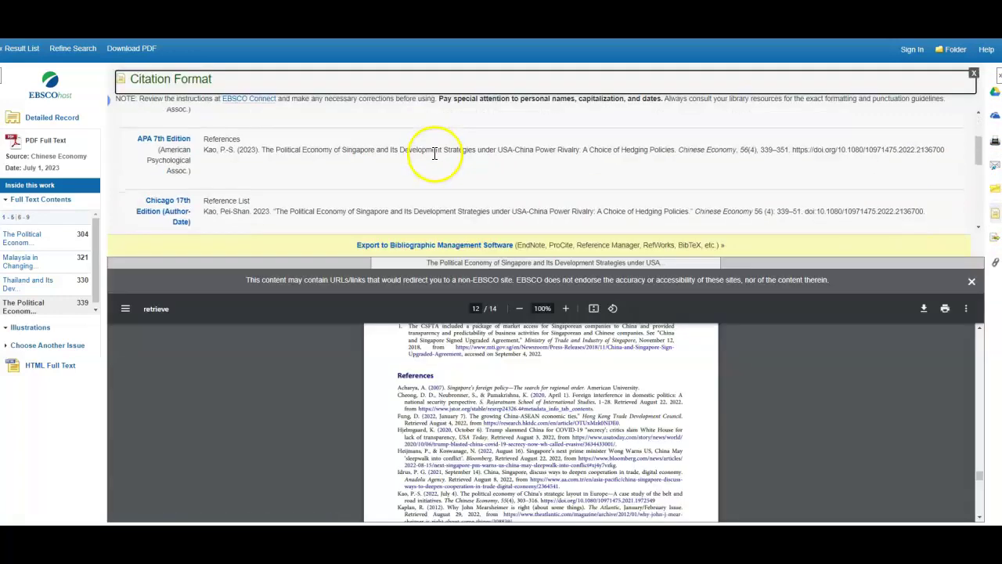
pyautogui.tripleClick(347, 149)
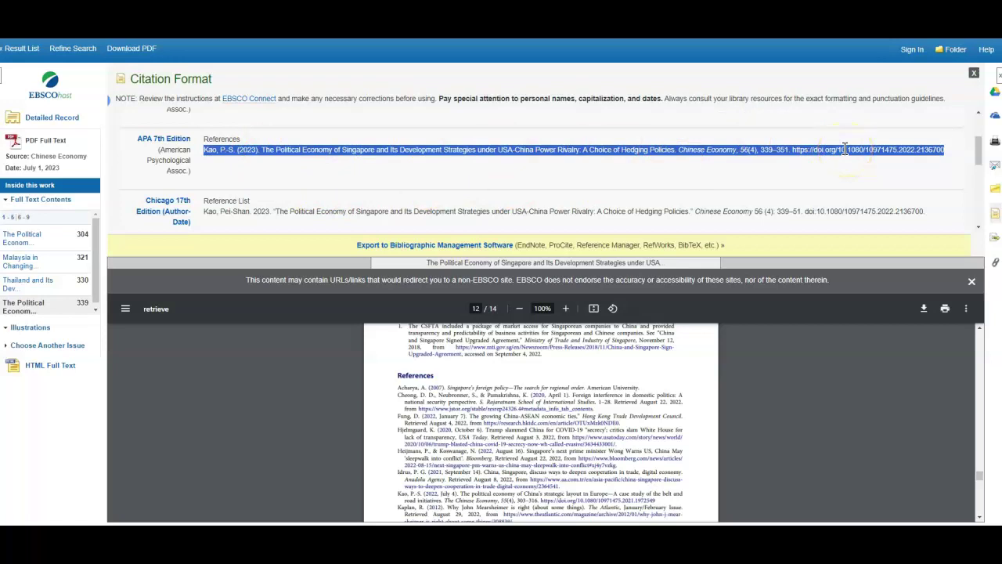
pyautogui.click(974, 73)
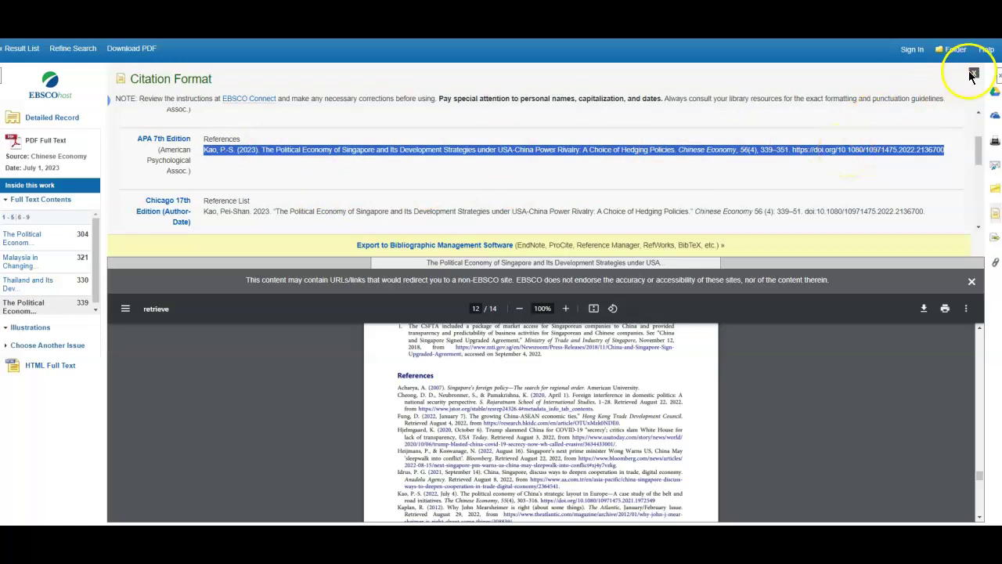